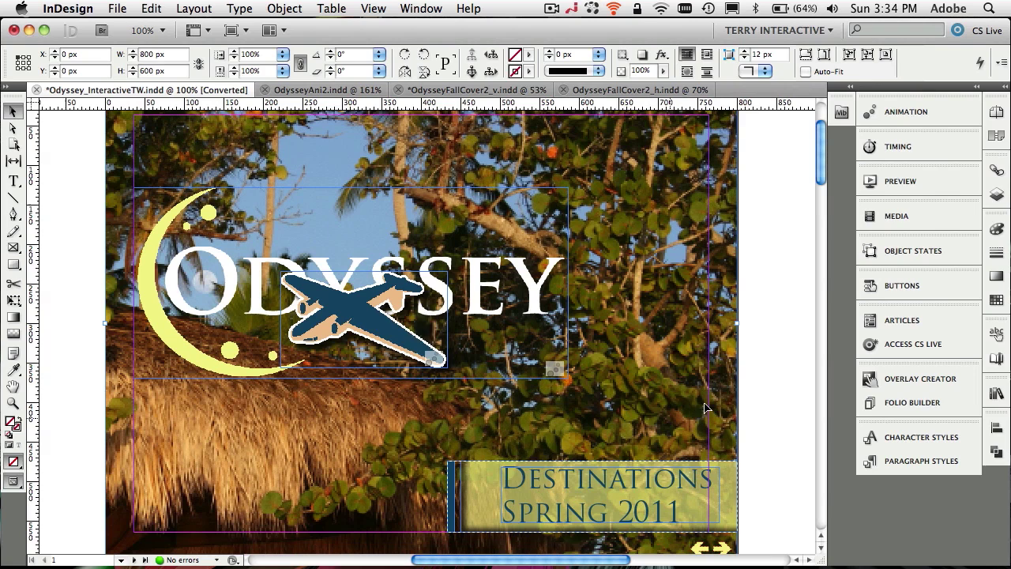
Step: Select the airplane after the title group to show its curved path arcing past the moon
{"action": "left_click", "coordinate": [764, 383]}
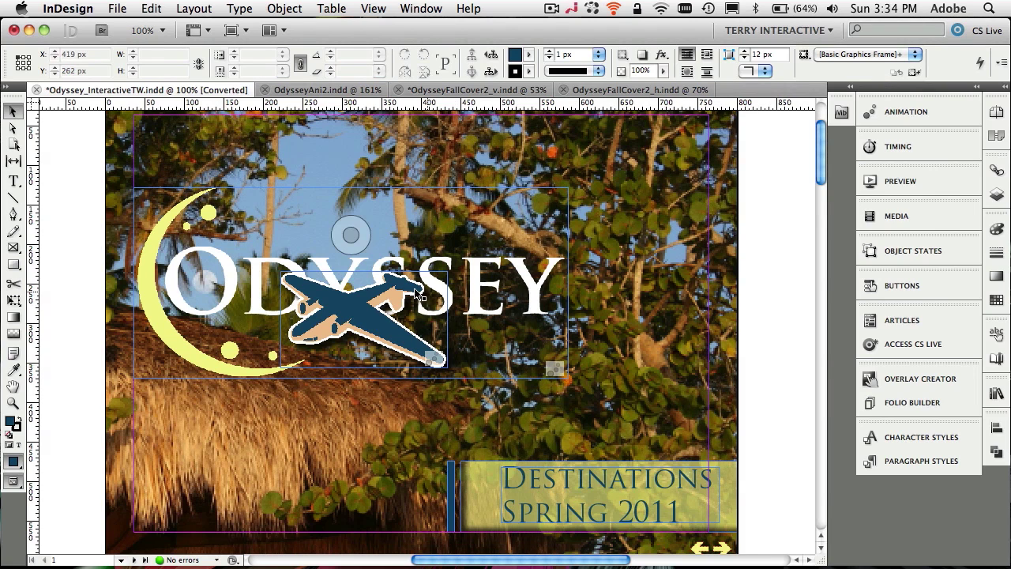
{"action": "left_click", "coordinate": [544, 296]}
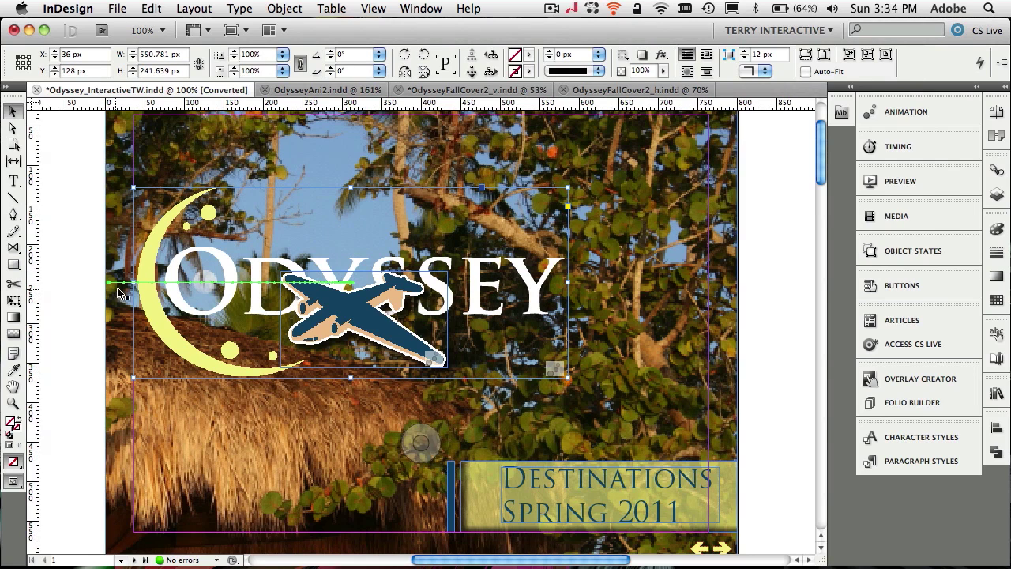
{"action": "left_click", "coordinate": [359, 312]}
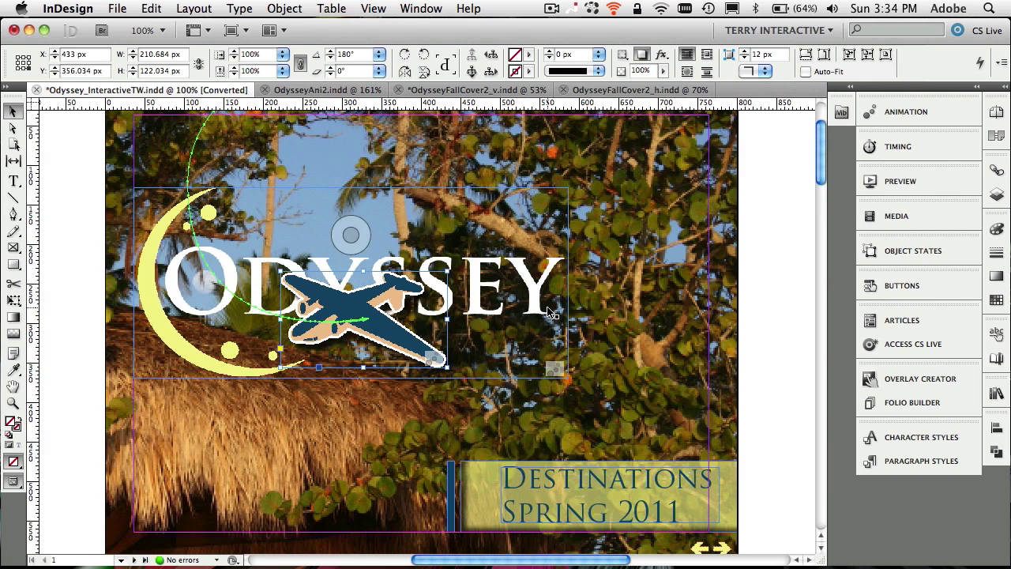
{"action": "left_click", "coordinate": [871, 183]}
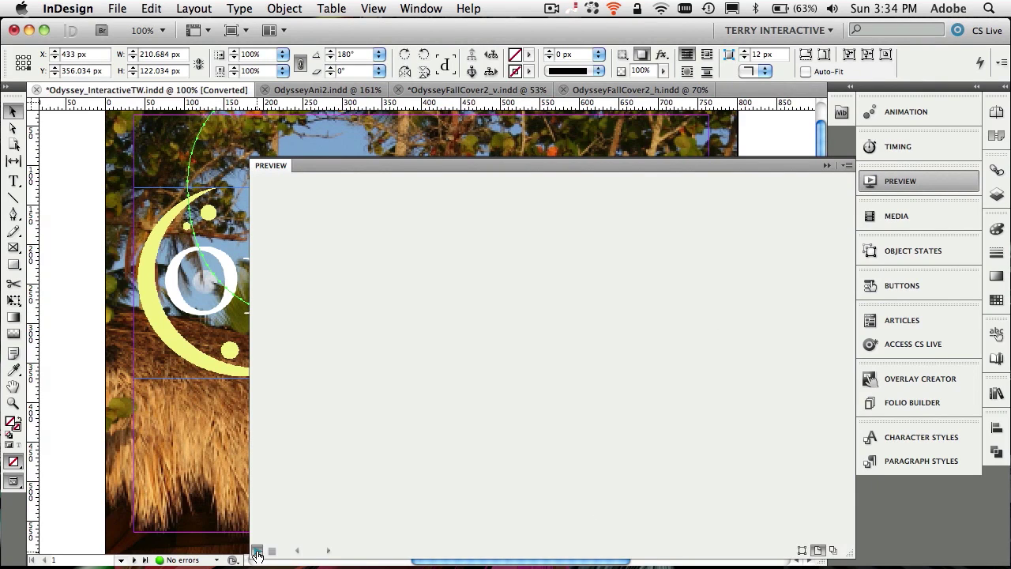
{"action": "left_click", "coordinate": [256, 553]}
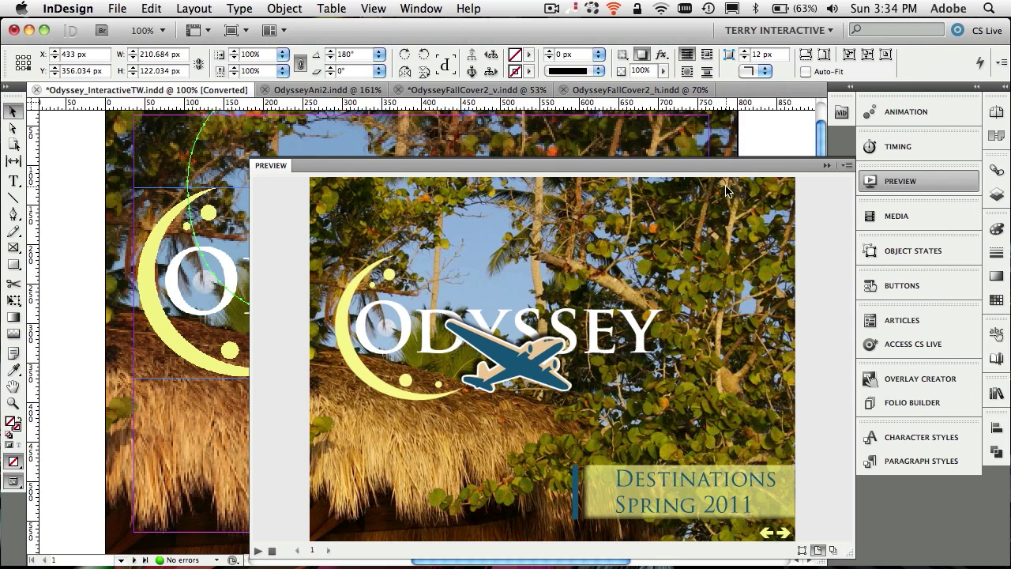
{"action": "left_click", "coordinate": [827, 166]}
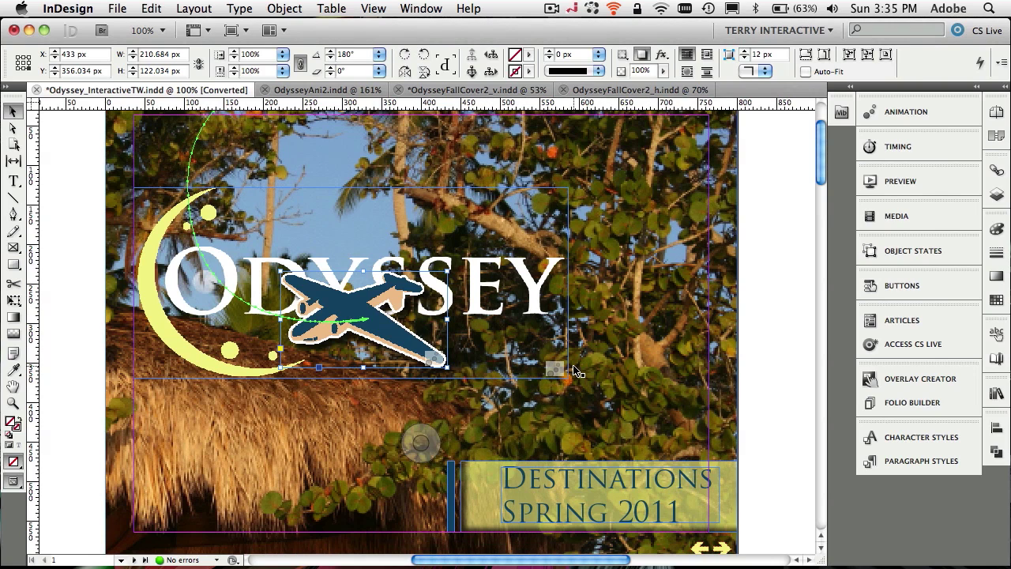
Step: Copy the Odyssey title group, paste it into OdysseyAni2, then undo the paste
{"action": "left_click", "coordinate": [523, 328]}
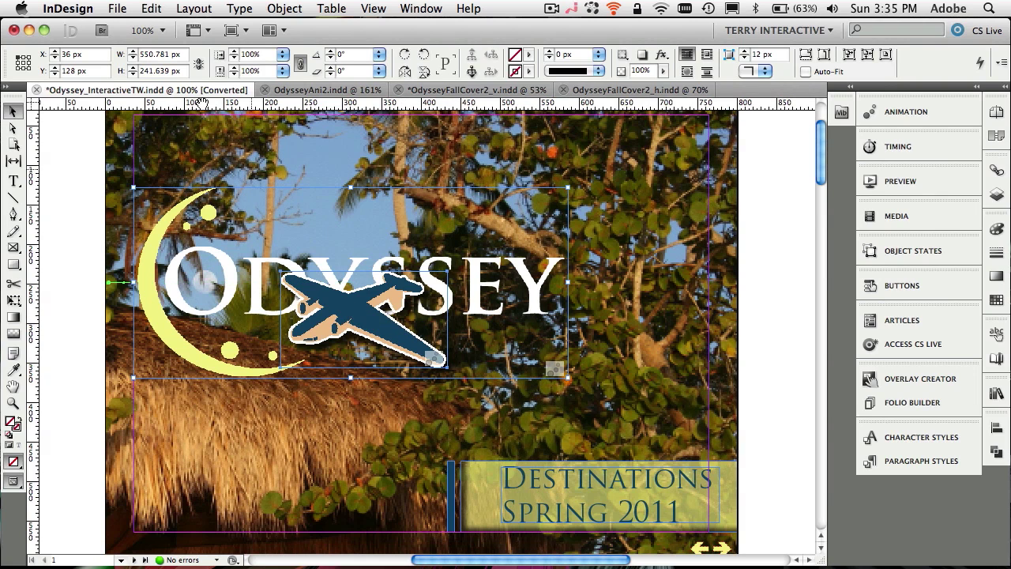
{"action": "left_click", "coordinate": [152, 9]}
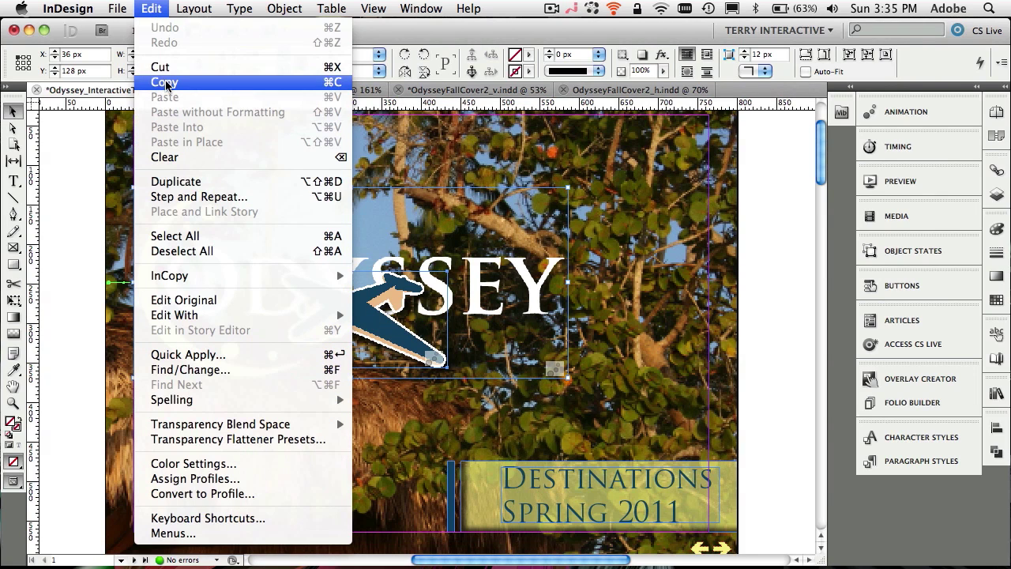
{"action": "left_click", "coordinate": [165, 82]}
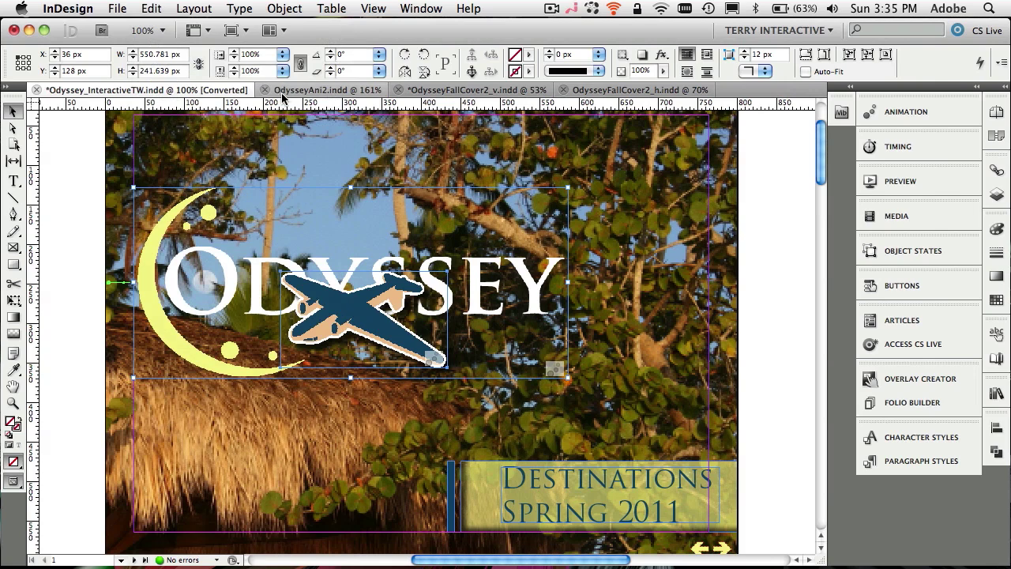
{"action": "left_click", "coordinate": [287, 92]}
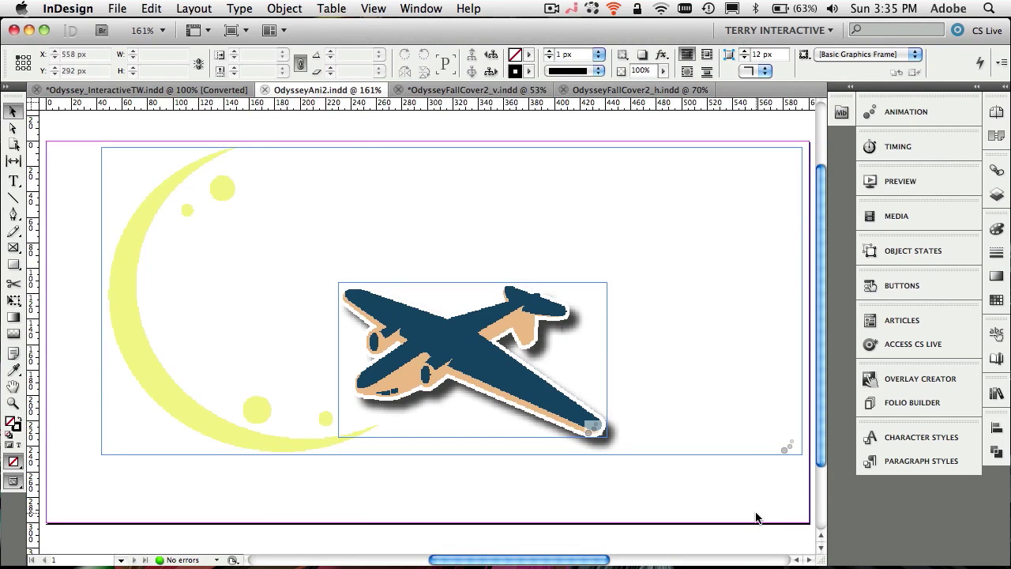
{"action": "key", "text": "super+v"}
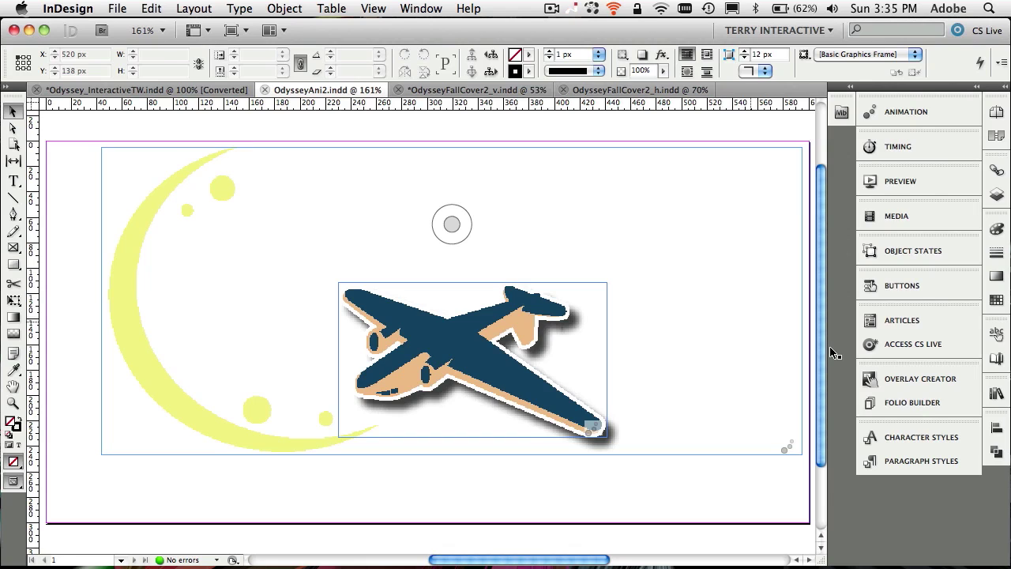
{"action": "key", "text": "super+z"}
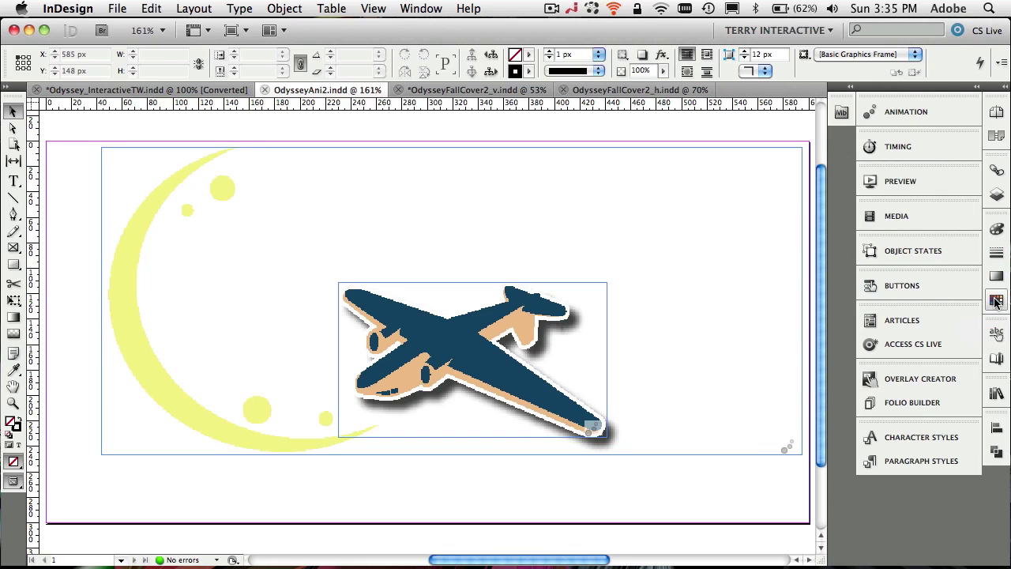
Step: Preview the Paper swatch at 53% cyan, then cancel to keep the paper white
{"action": "left_click", "coordinate": [995, 301]}
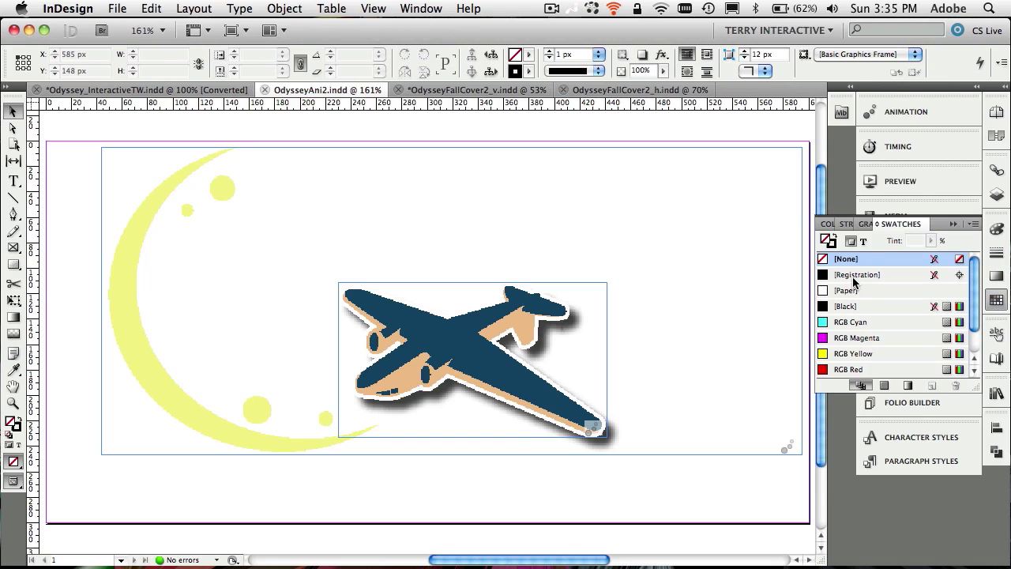
{"action": "left_click", "coordinate": [823, 294]}
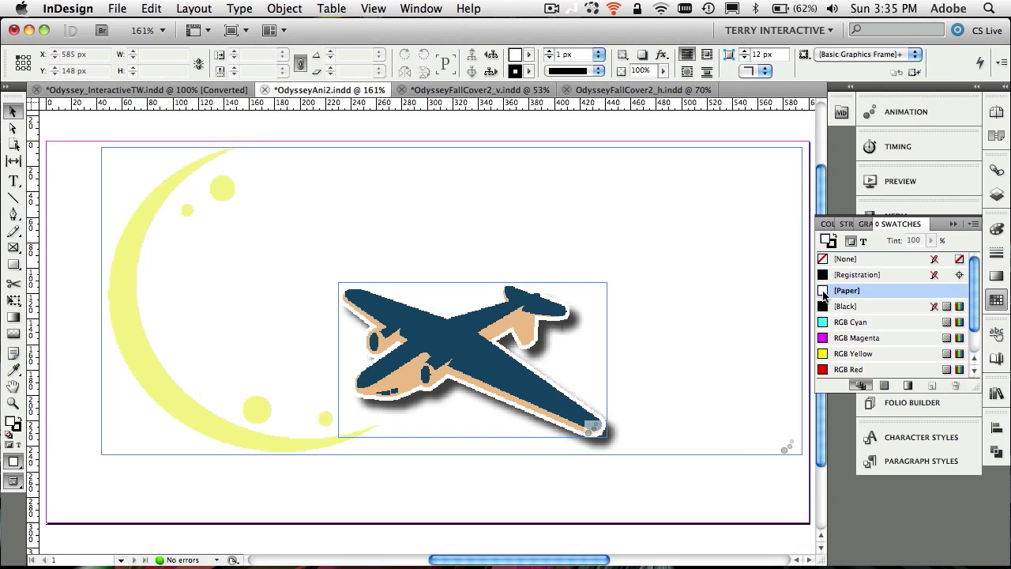
{"action": "double_click", "coordinate": [824, 292]}
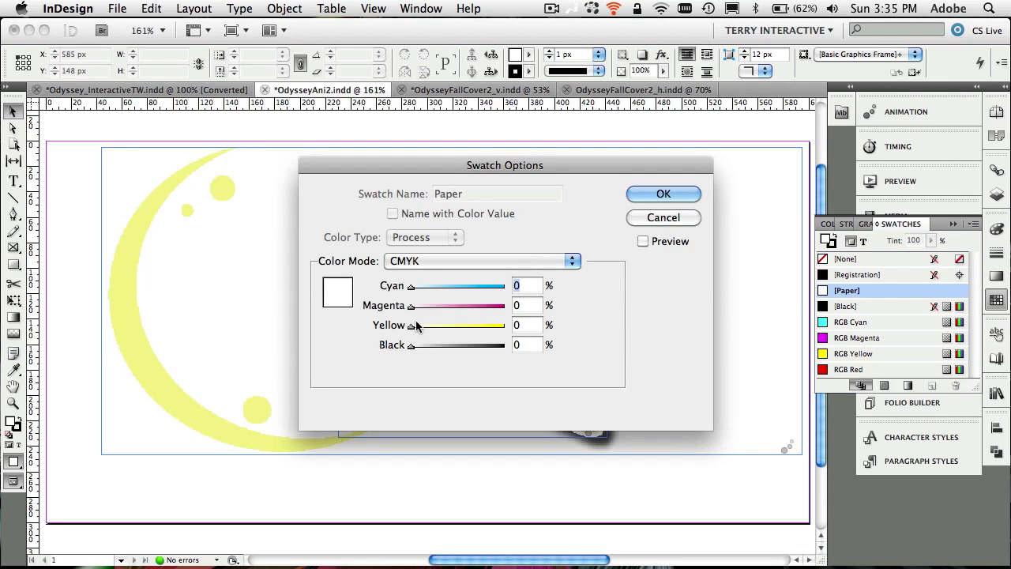
{"action": "left_click_drag", "start_coordinate": [411, 287], "coordinate": [460, 291]}
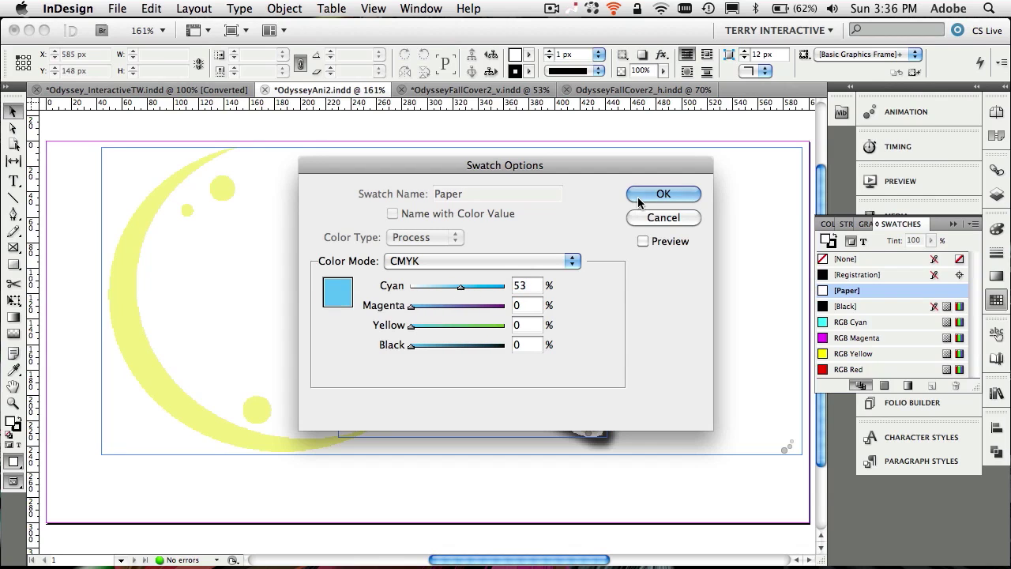
{"action": "left_click", "coordinate": [643, 241]}
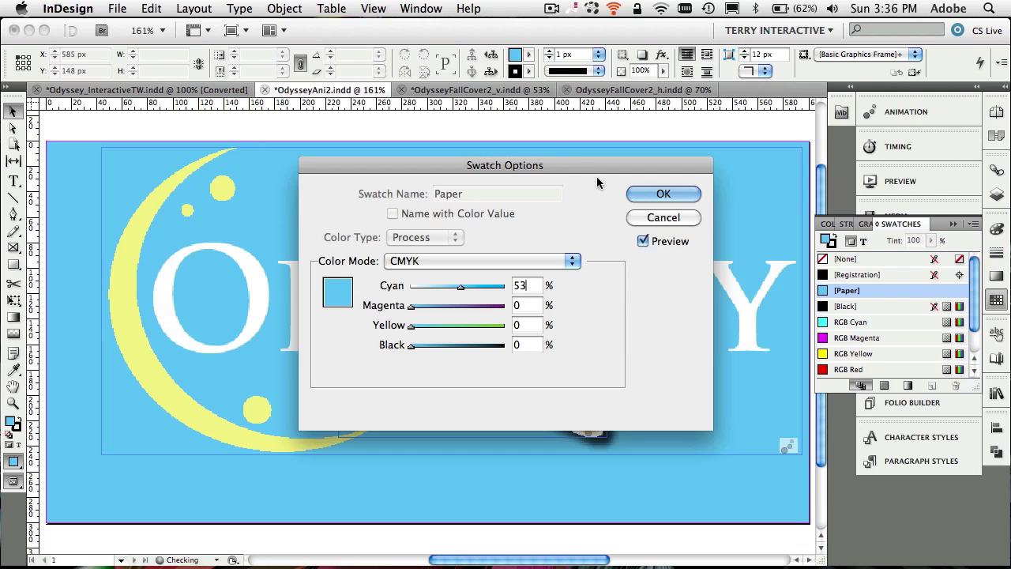
{"action": "mouse_move", "coordinate": [596, 176]}
{"action": "left_mouse_down"}
{"action": "mouse_move", "coordinate": [631, 402]}
{"action": "mouse_move", "coordinate": [666, 108]}
{"action": "left_mouse_up"}
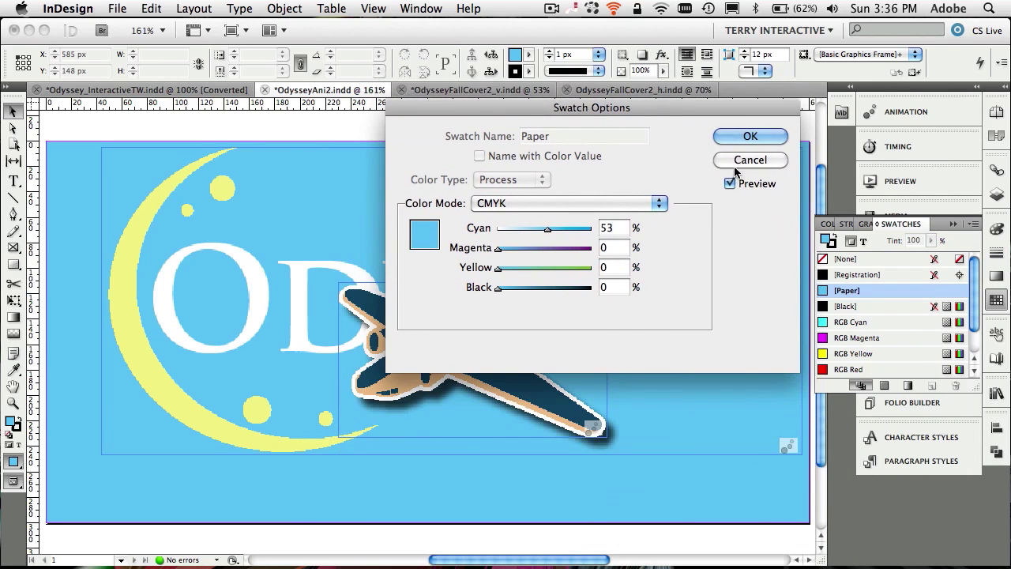
{"action": "left_click", "coordinate": [734, 163]}
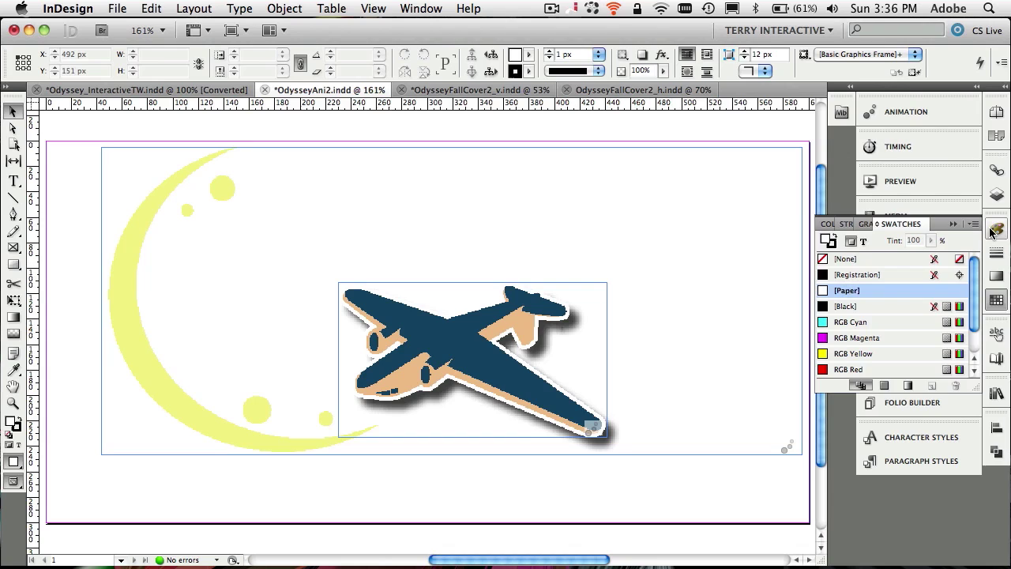
Step: Collapse Swatches, check the Timing panel, and play the moon-and-airplane animation in Preview
{"action": "left_click", "coordinate": [952, 224]}
{"action": "left_click", "coordinate": [892, 148]}
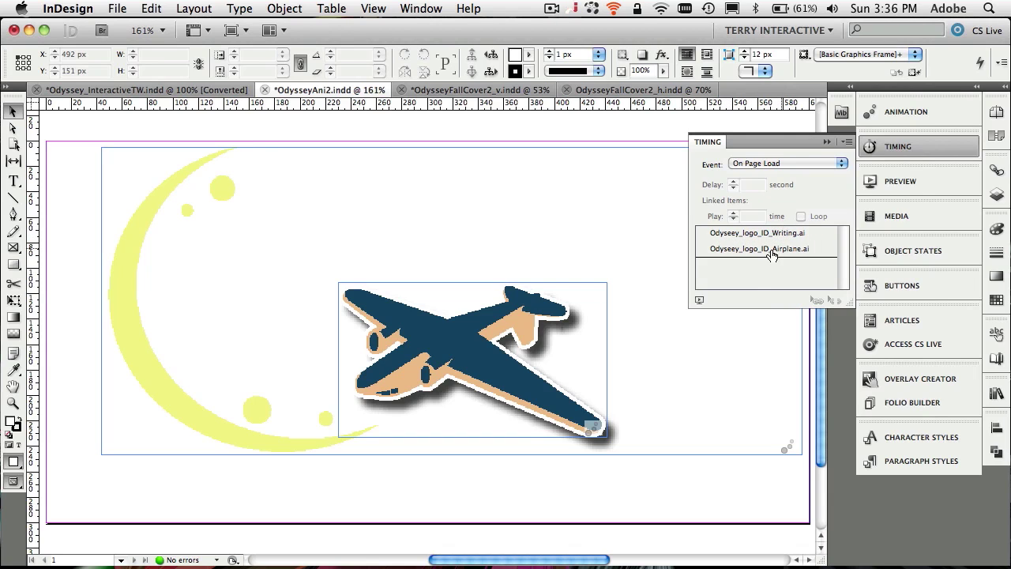
{"action": "left_click", "coordinate": [699, 300]}
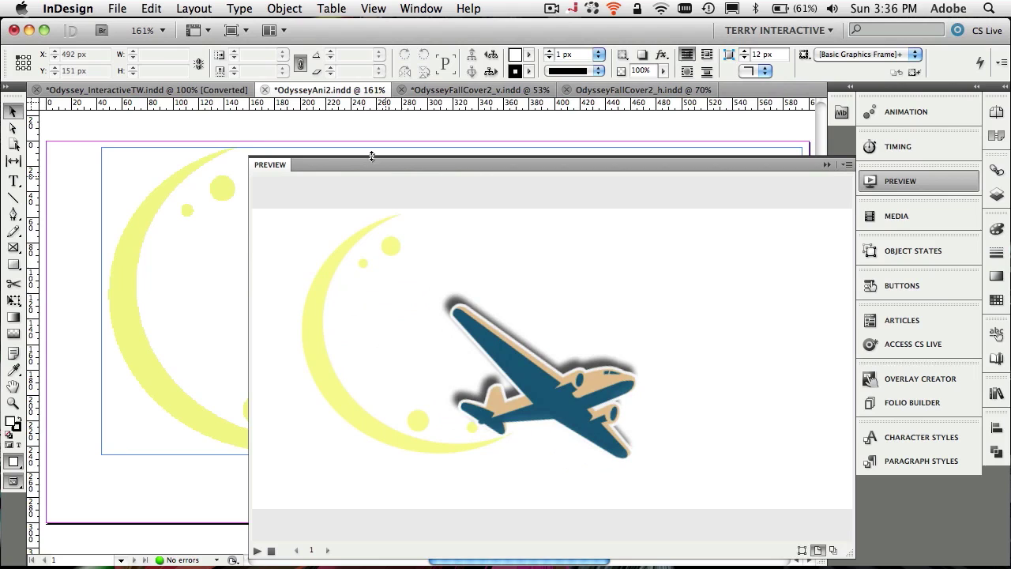
{"action": "left_click", "coordinate": [826, 165]}
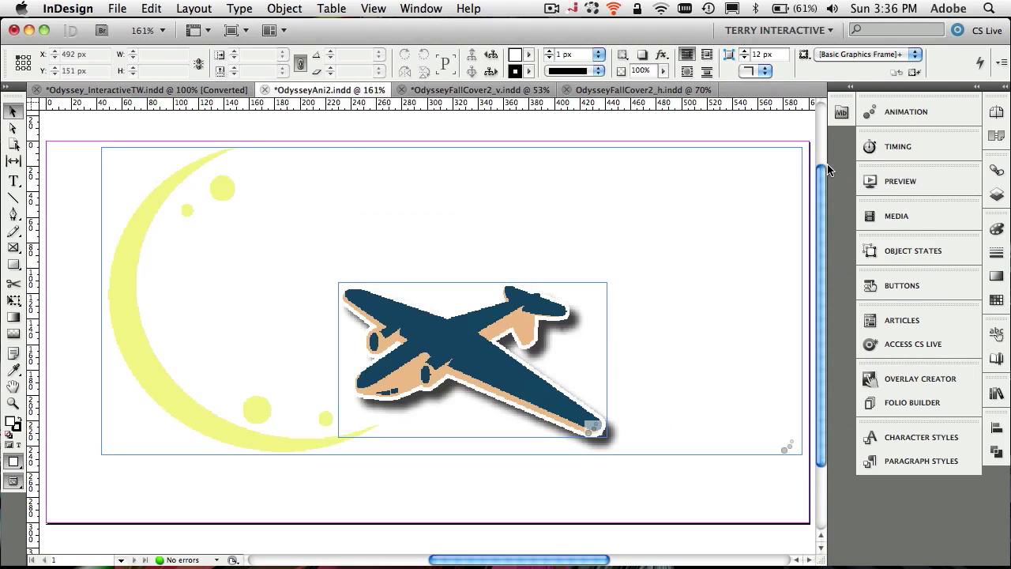
{"action": "left_click", "coordinate": [120, 7]}
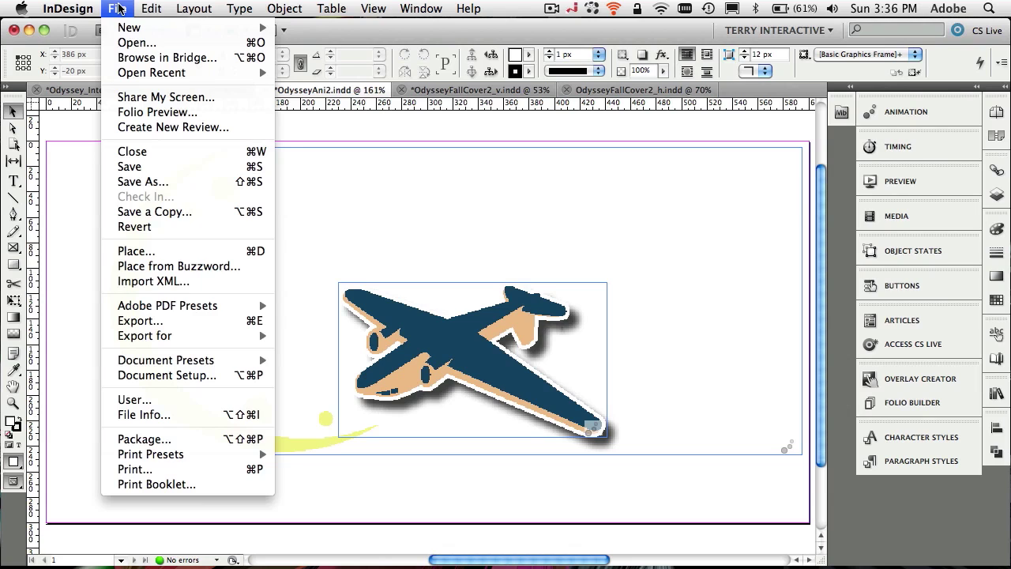
{"action": "left_click", "coordinate": [186, 319]}
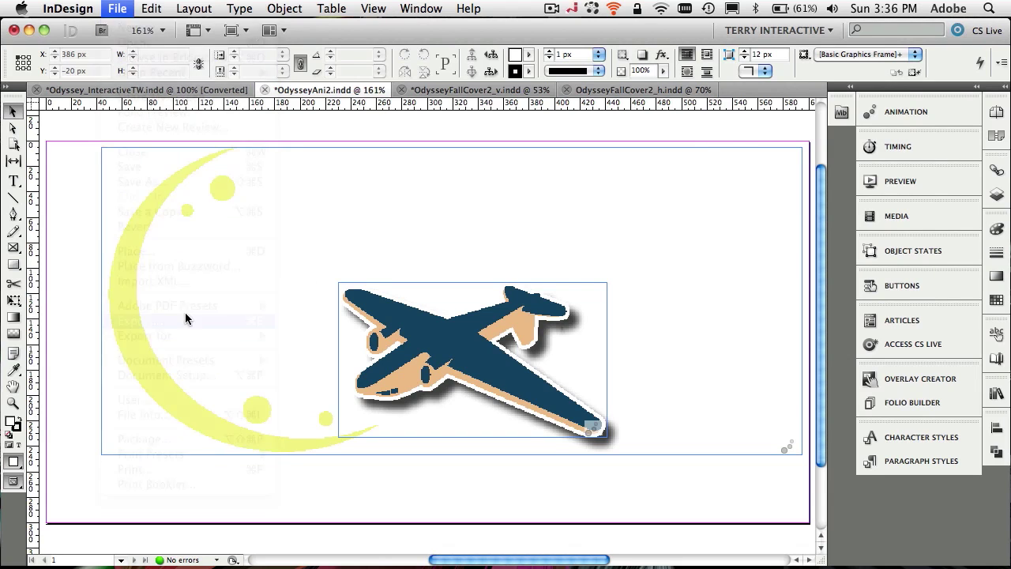
{"action": "left_click", "coordinate": [540, 338]}
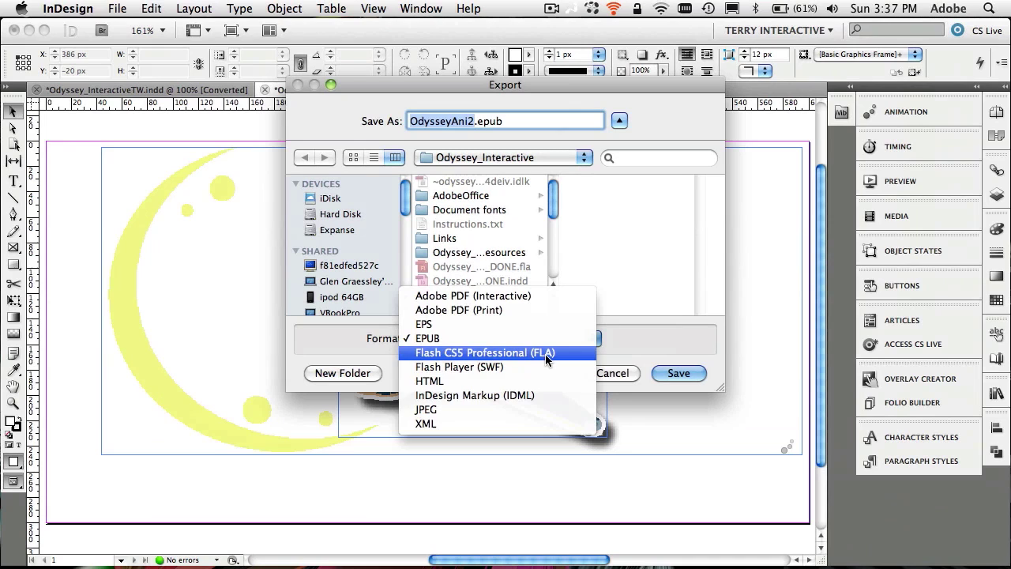
{"action": "left_click", "coordinate": [545, 353]}
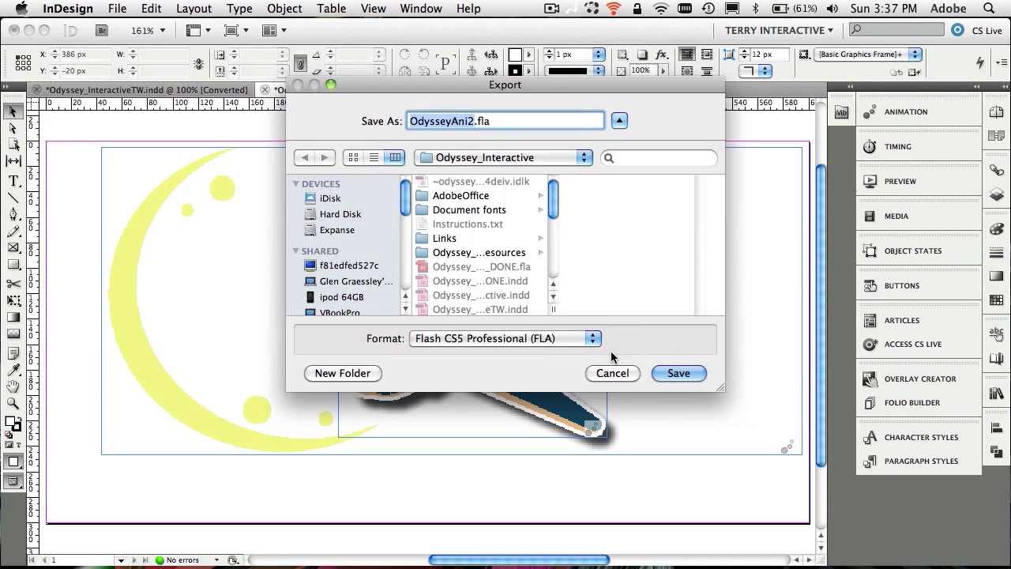
{"action": "left_click", "coordinate": [473, 123]}
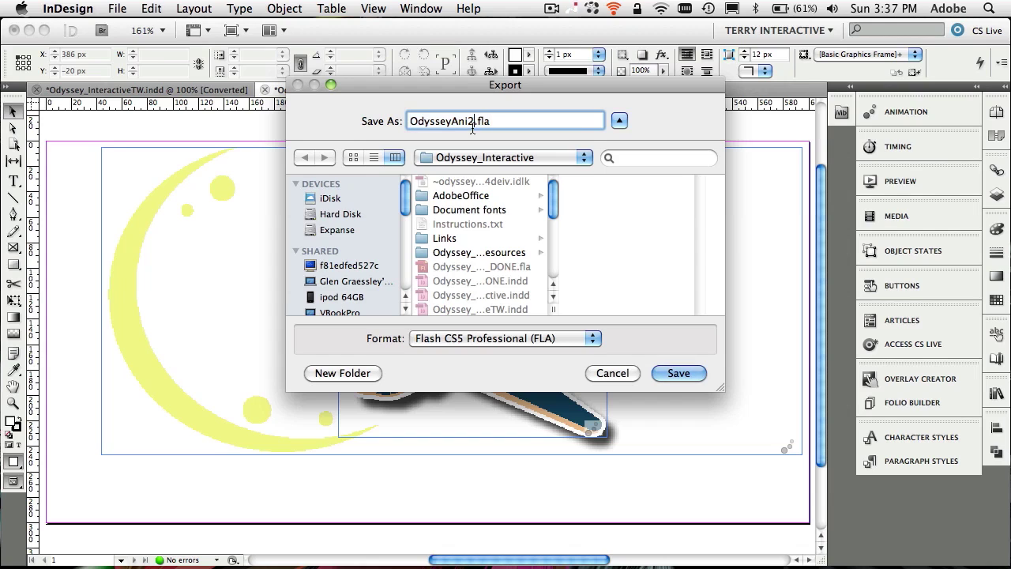
{"action": "key", "text": "BackSpace"}
{"action": "type", "text": "C"}
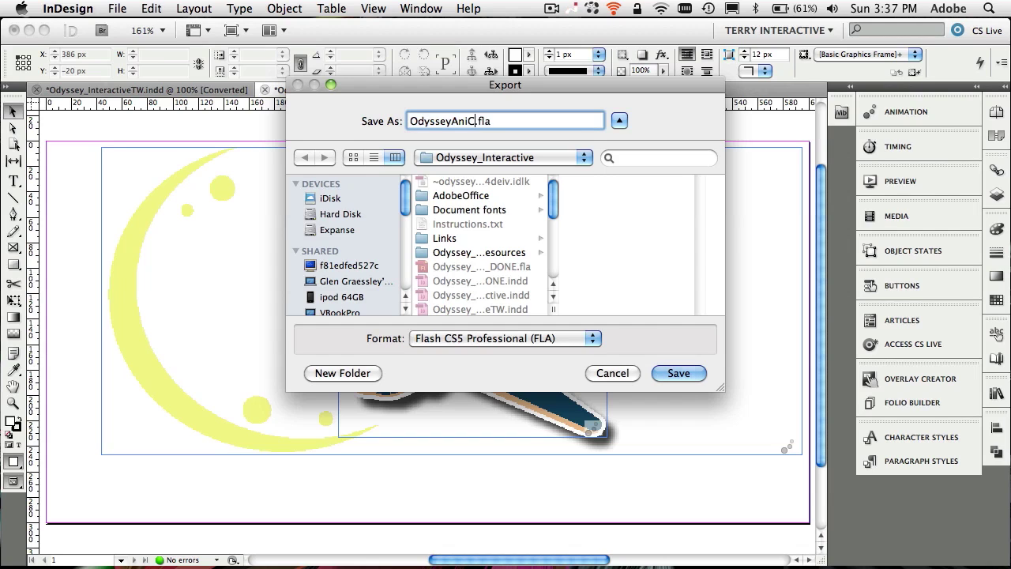
{"action": "type", "text": "SP"}
{"action": "left_click", "coordinate": [678, 372]}
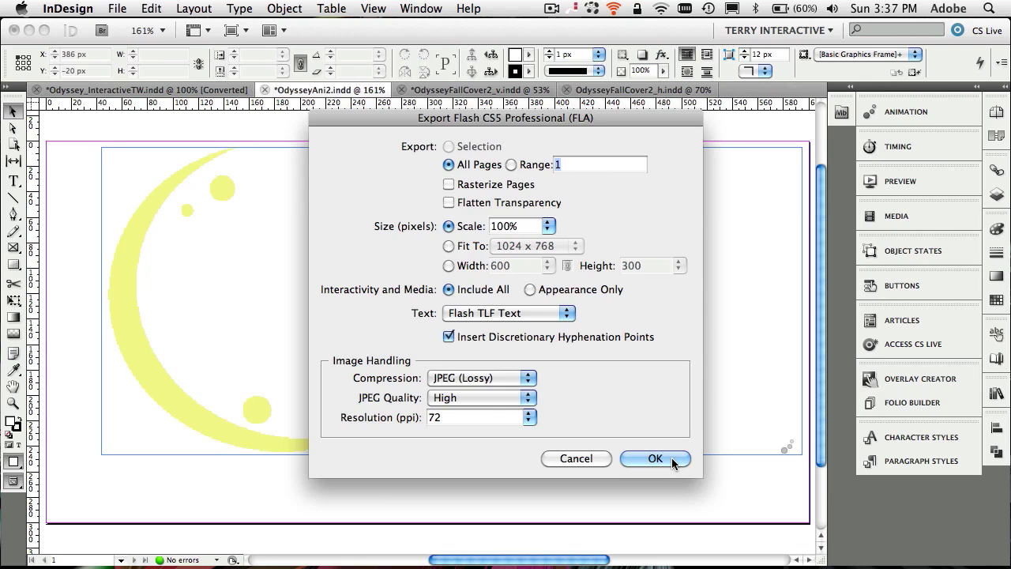
{"action": "left_click", "coordinate": [671, 457]}
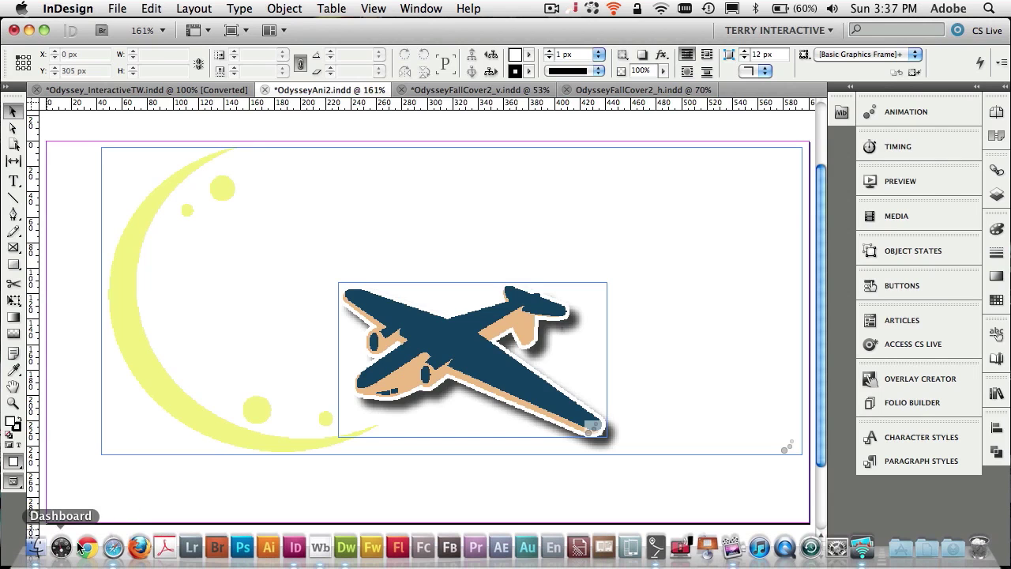
Step: Load labs.adobe.com in Safari and follow the Wallaby prerelease link
{"action": "left_click", "coordinate": [114, 546]}
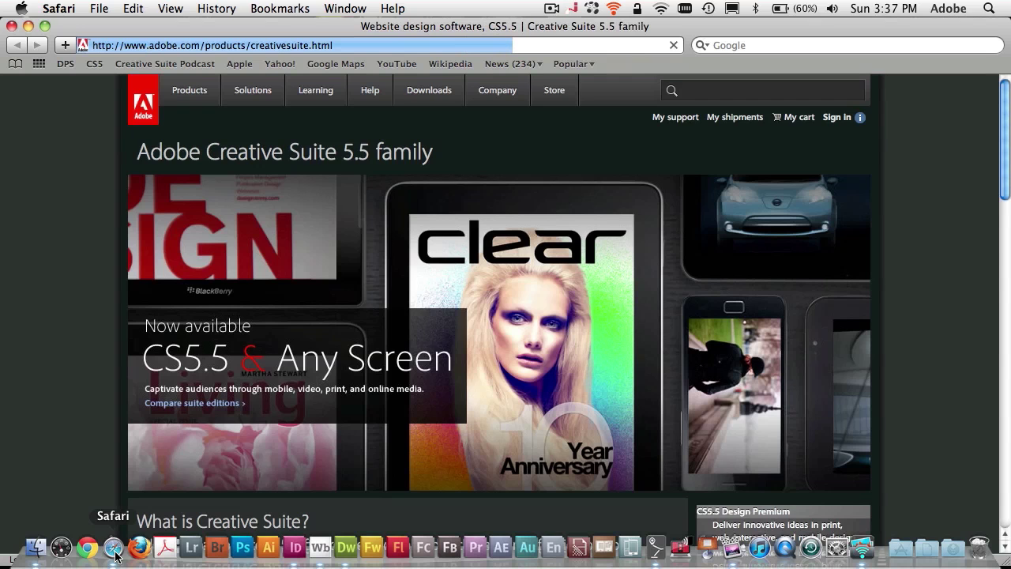
{"action": "type", "text": "lab"}
{"action": "key", "text": "Return"}
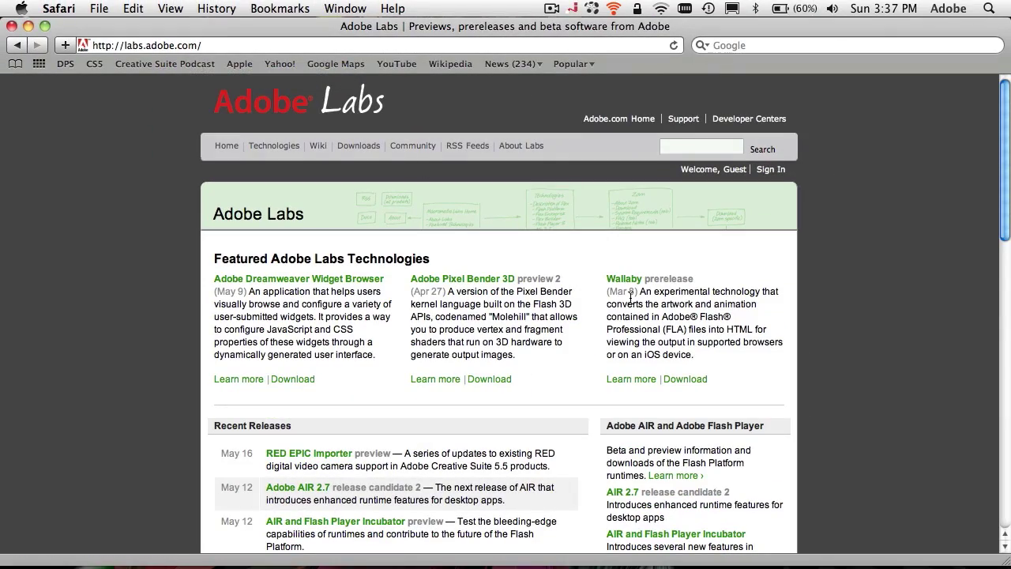
{"action": "left_click", "coordinate": [630, 288]}
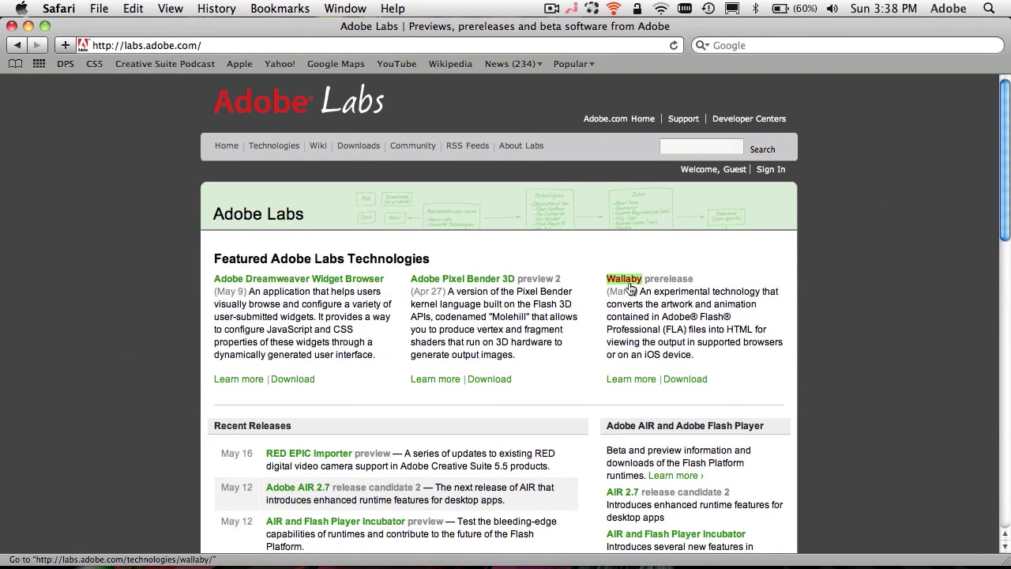
{"action": "mouse_move", "coordinate": [406, 563]}
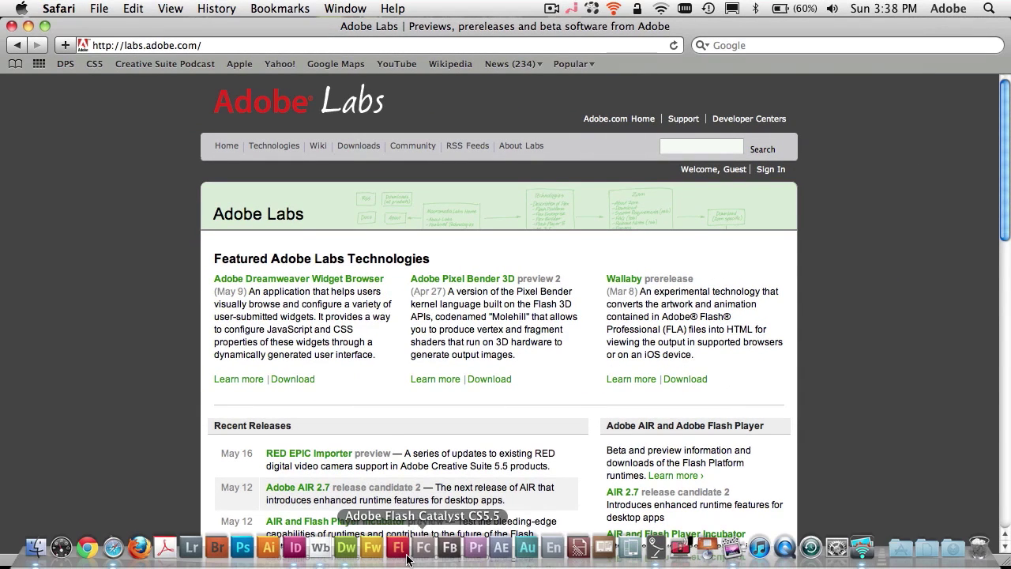
Step: Launch Wallaby, hide other apps, and choose OdysseyAniCSP.fla as the source file
{"action": "left_click", "coordinate": [320, 547]}
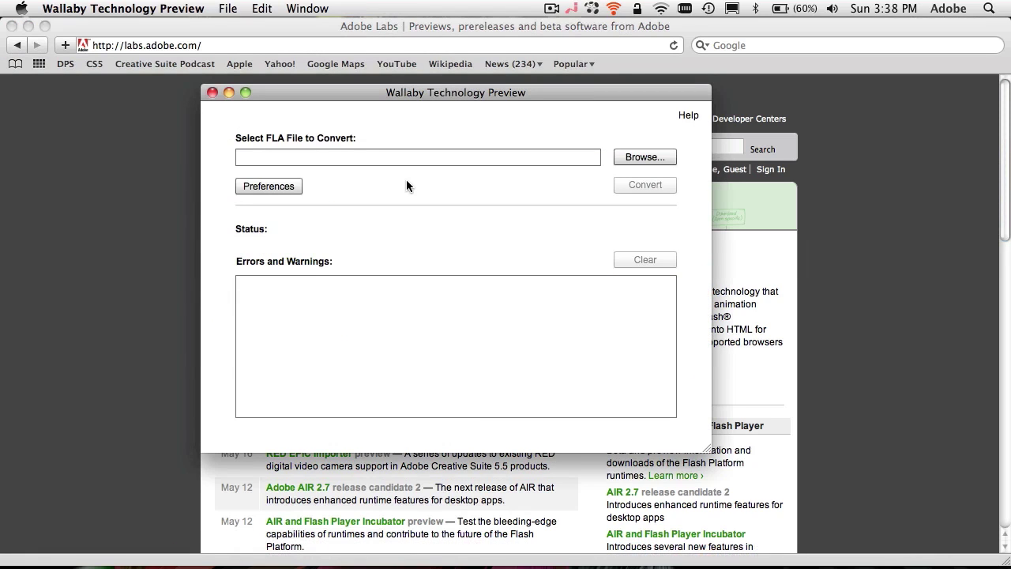
{"action": "left_click", "coordinate": [102, 8]}
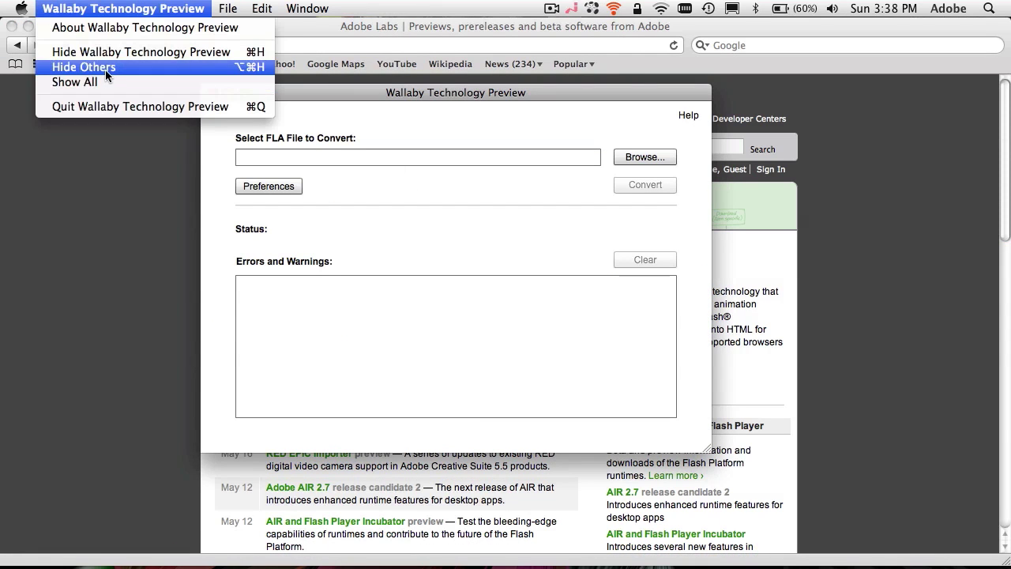
{"action": "left_click", "coordinate": [104, 69]}
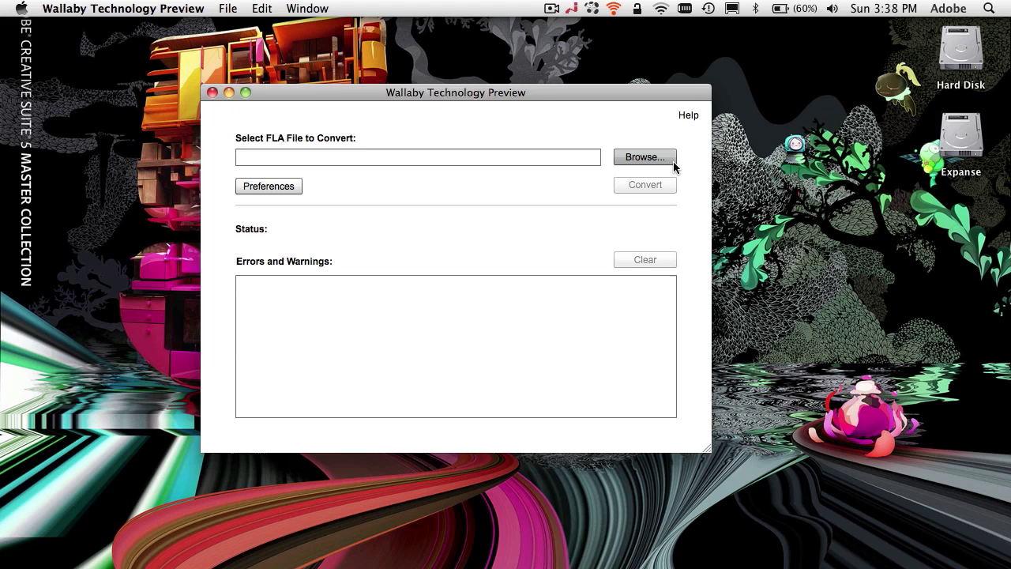
{"action": "left_click", "coordinate": [661, 157]}
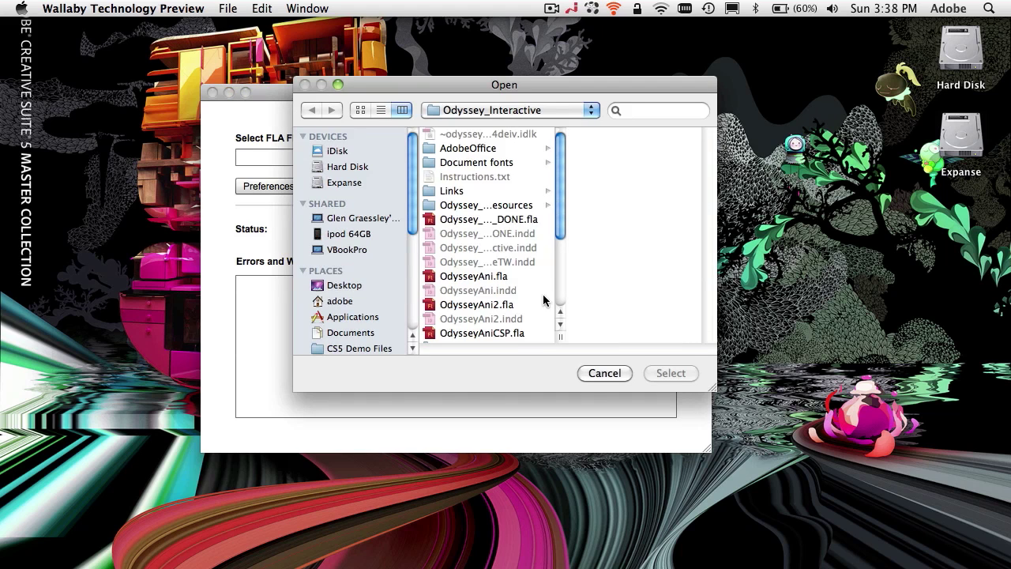
{"action": "scroll", "coordinate": [537, 300], "scroll_direction": "down", "scroll_amount": 1}
{"action": "left_click", "coordinate": [519, 331]}
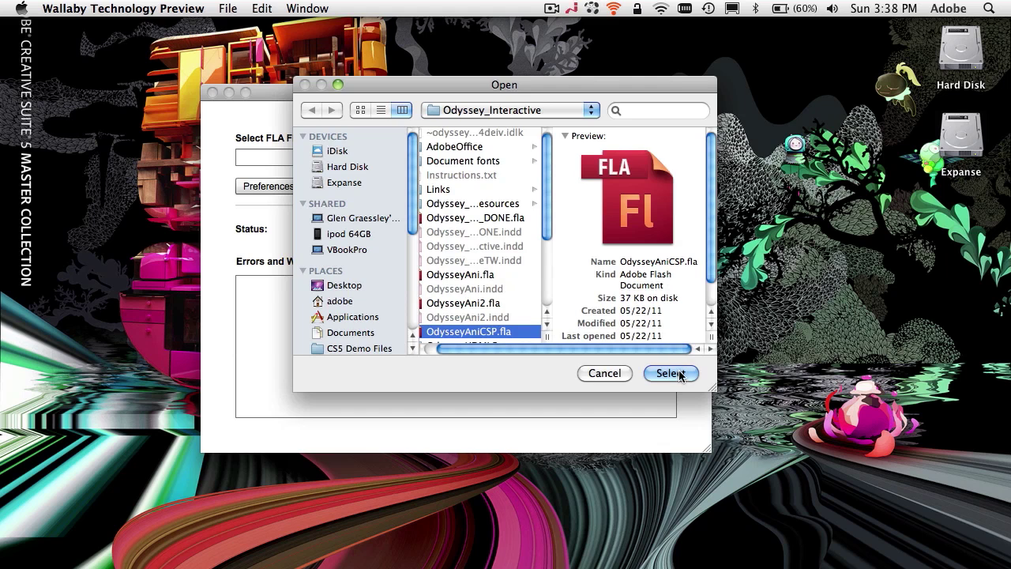
{"action": "left_click", "coordinate": [671, 373]}
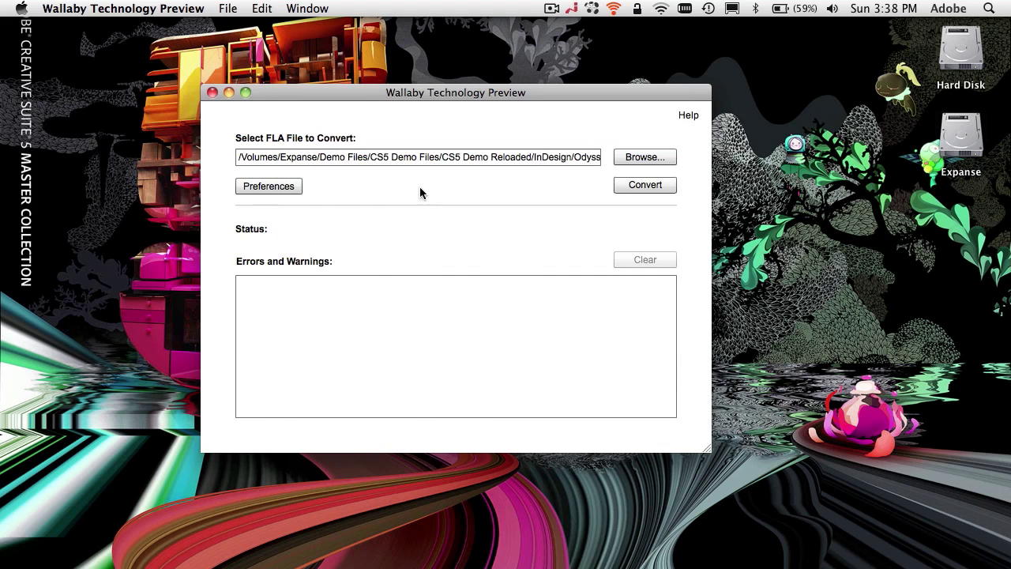
Step: Convert to HTML, saving into a new OdysseyHTML5CSP folder inside Odyssey_Interactive
{"action": "left_click", "coordinate": [647, 188]}
{"action": "left_click", "coordinate": [647, 188]}
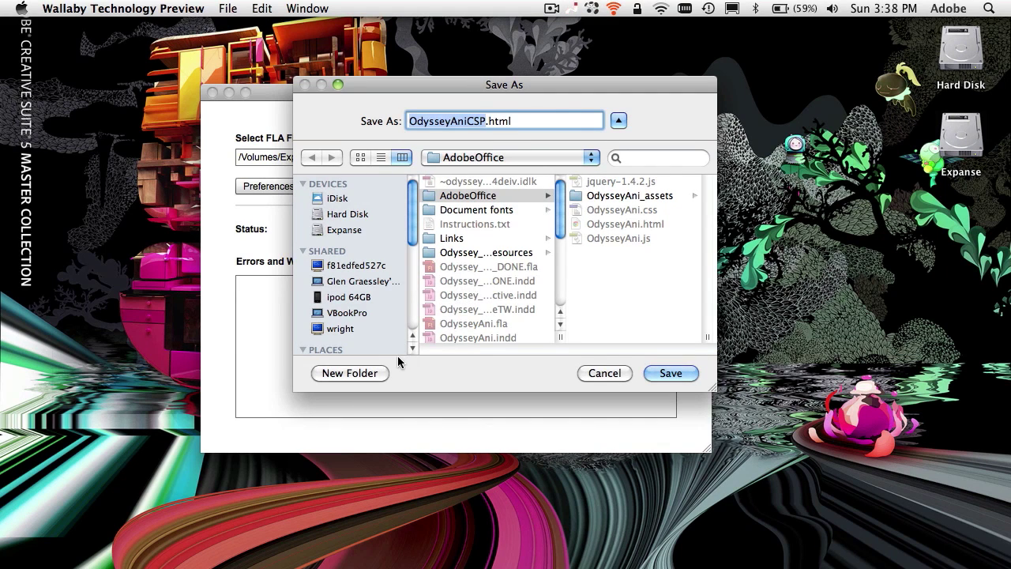
{"action": "left_click", "coordinate": [503, 160]}
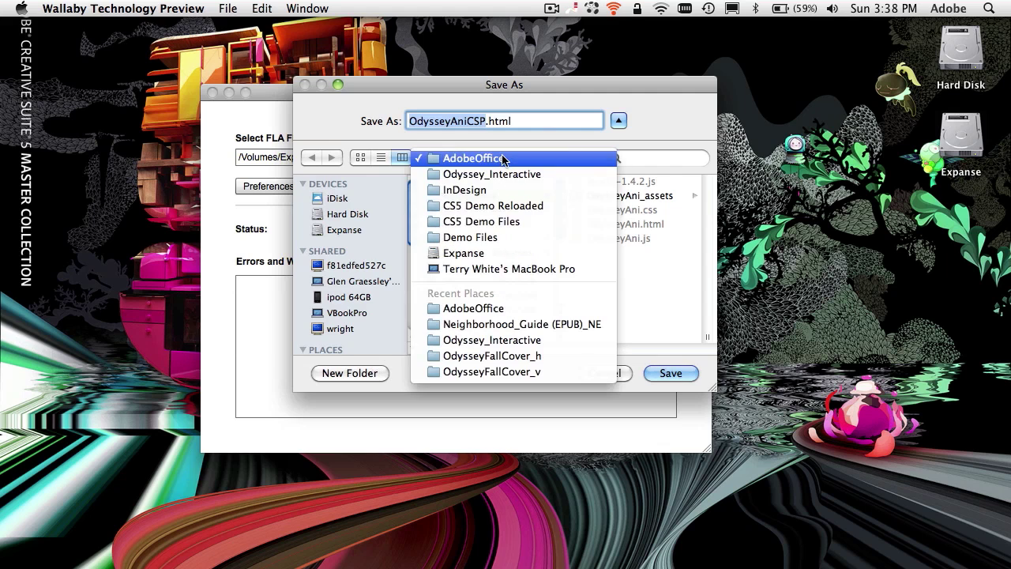
{"action": "left_click", "coordinate": [514, 176]}
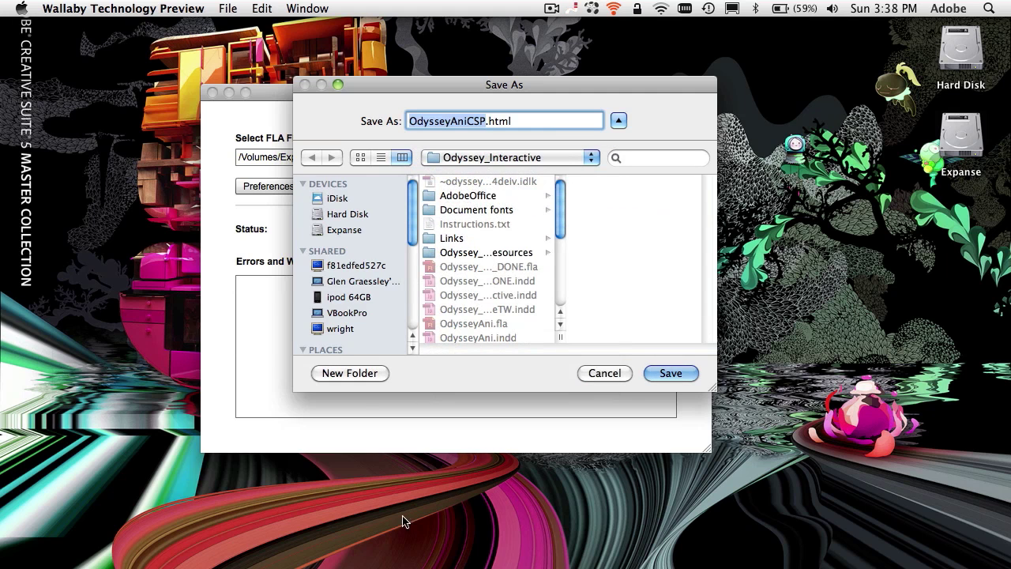
{"action": "left_click", "coordinate": [355, 375]}
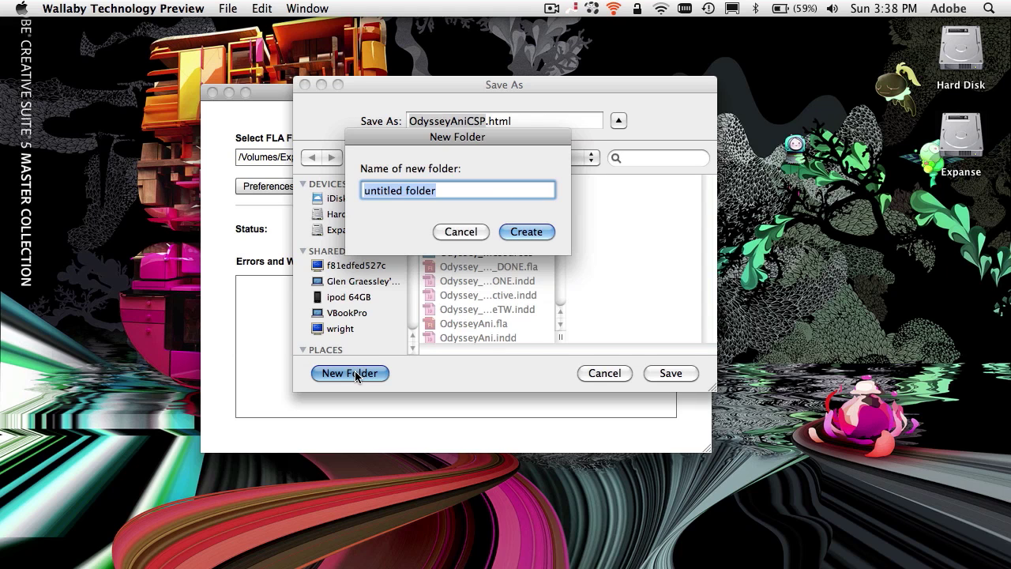
{"action": "type", "text": "Od"}
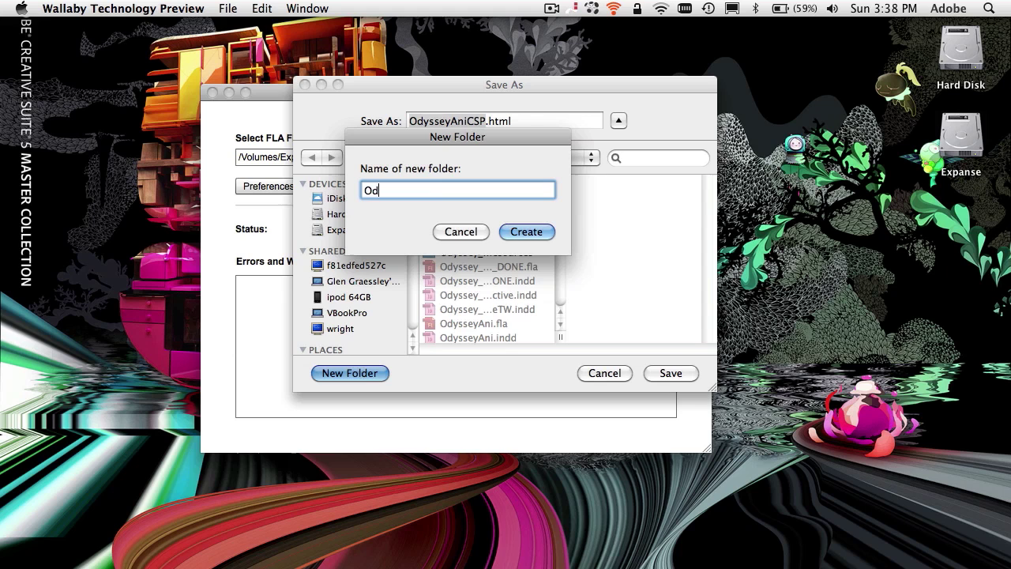
{"action": "type", "text": "yss"}
{"action": "type", "text": "eyHTML"}
{"action": "type", "text": "5CSP"}
{"action": "key", "text": "Return"}
{"action": "left_click", "coordinate": [675, 373]}
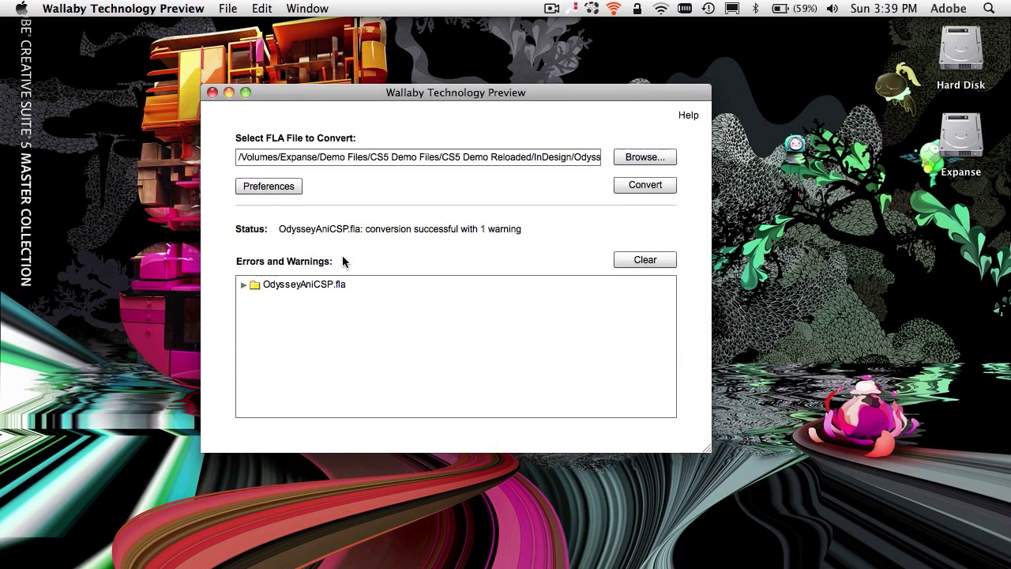
Step: Expand the results to read the unsupported blend mode warning, then quit Wallaby
{"action": "left_click", "coordinate": [241, 286]}
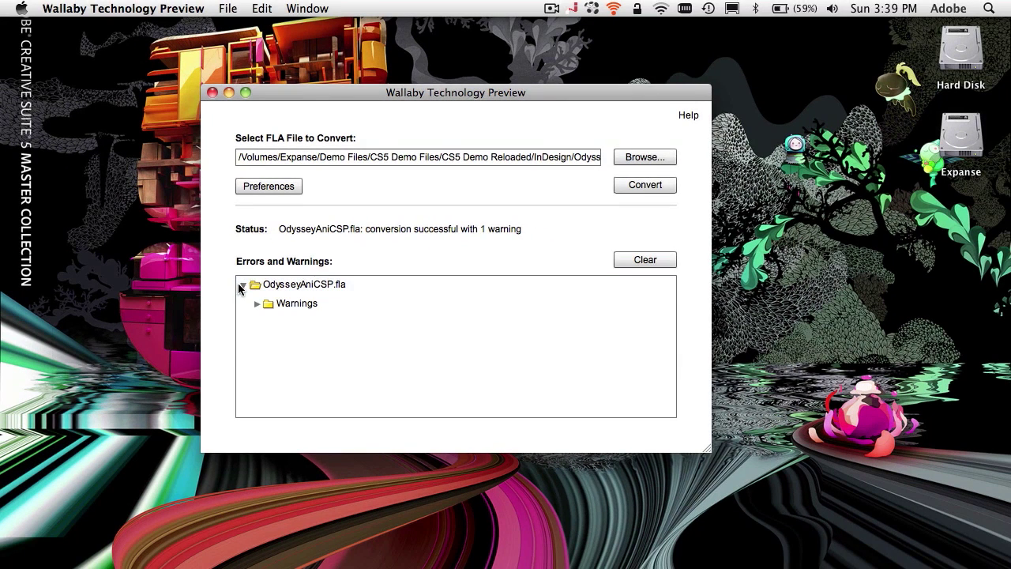
{"action": "left_click", "coordinate": [256, 303]}
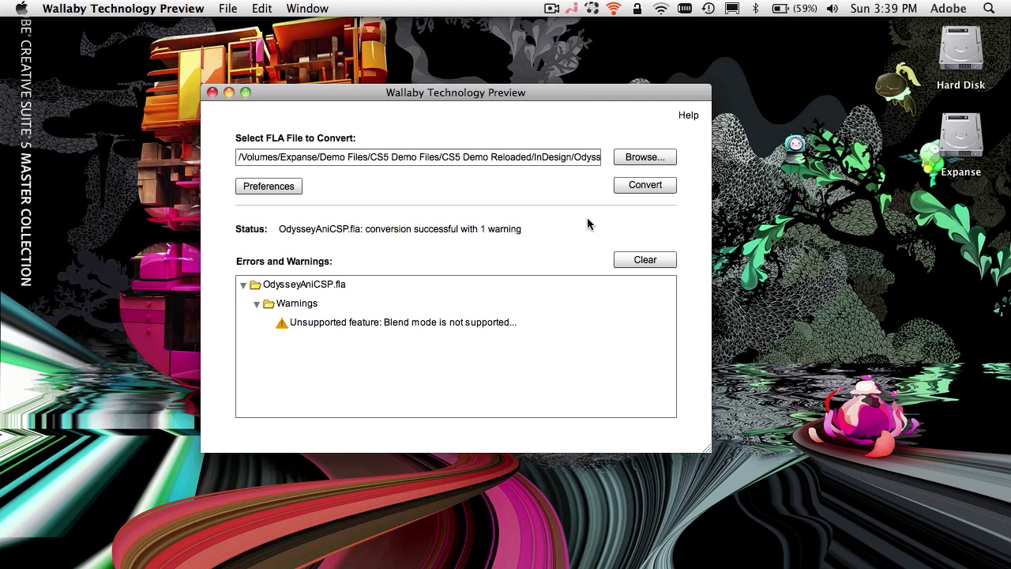
{"action": "key", "text": "super+q"}
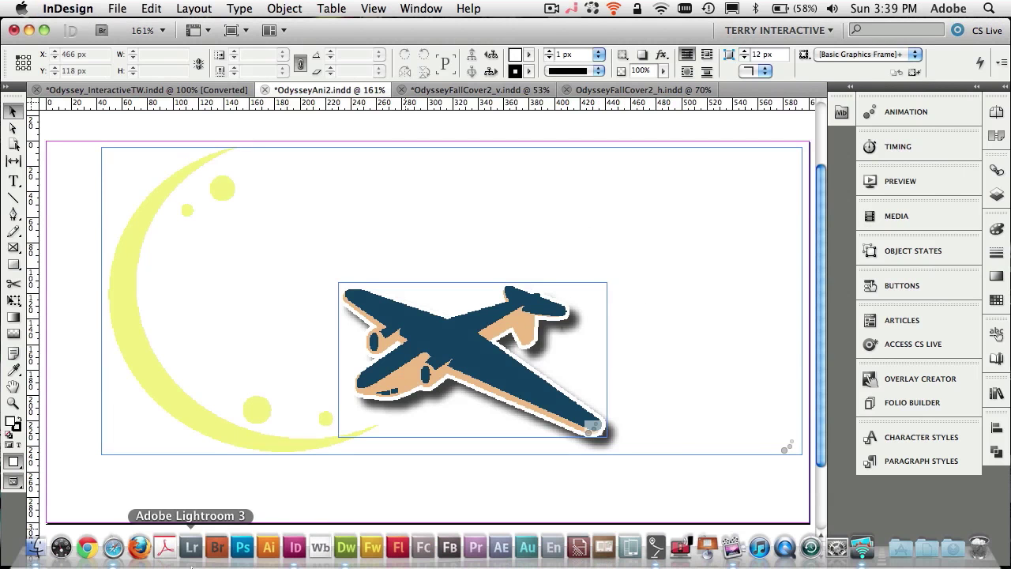
Step: Drop OdysseyAniCSP.html onto Safari to preview it, then open OdysseyAniCSP.css in Dreamweaver
{"action": "left_click", "coordinate": [37, 547]}
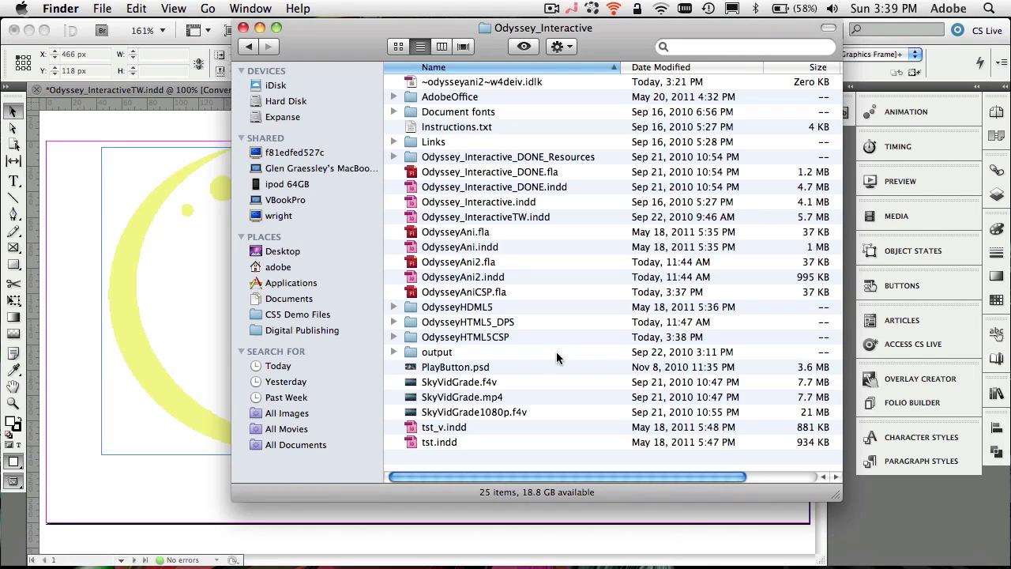
{"action": "double_click", "coordinate": [473, 337]}
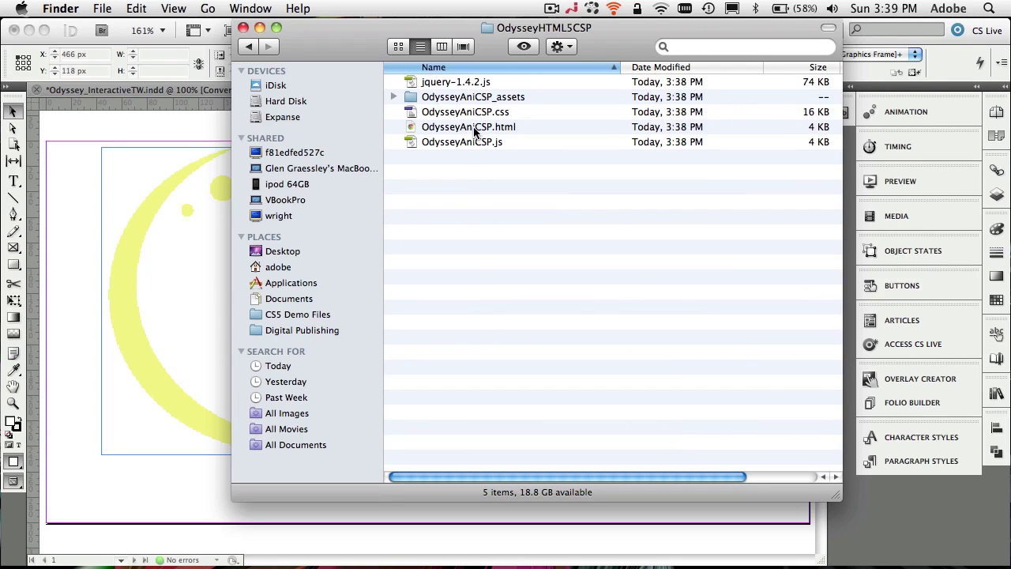
{"action": "left_click_drag", "start_coordinate": [474, 132], "coordinate": [171, 559]}
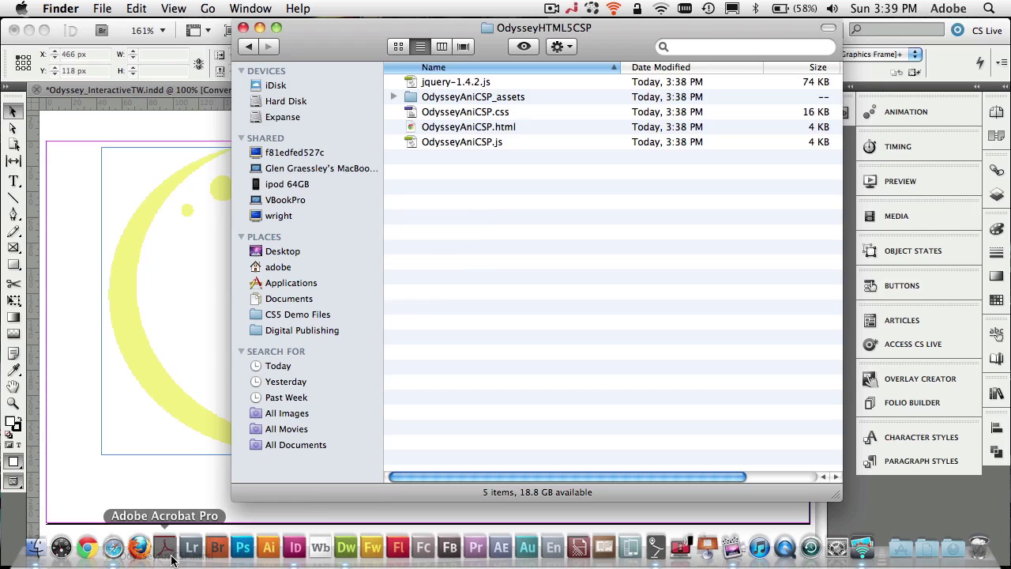
{"action": "left_click_drag", "start_coordinate": [171, 559], "coordinate": [111, 559]}
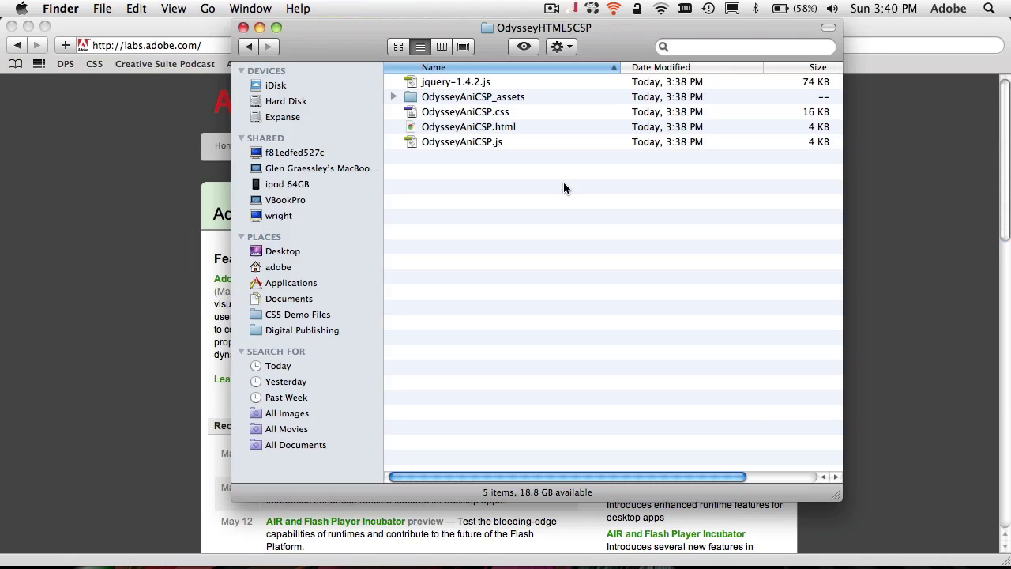
{"action": "left_click", "coordinate": [478, 118]}
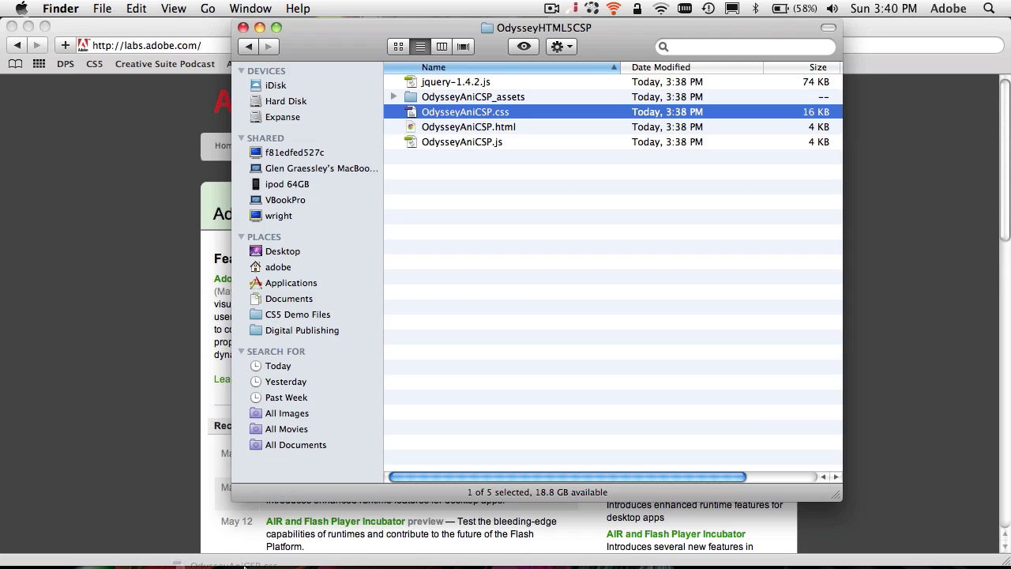
{"action": "mouse_move", "coordinate": [334, 565]}
{"action": "left_click", "coordinate": [335, 548]}
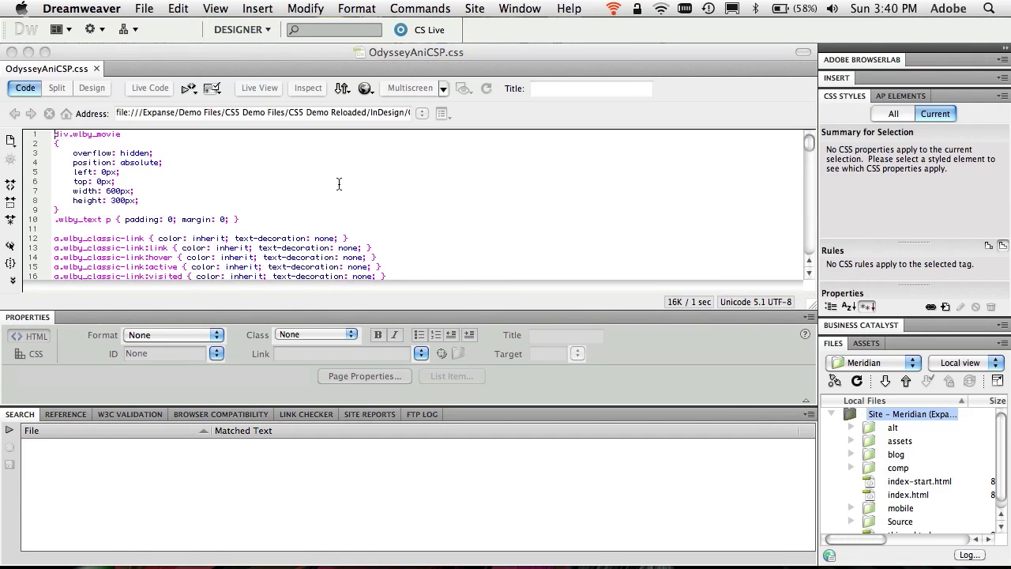
Step: Replace all three infinite -webkit-animation-iteration-count values with 1 via Find and Replace
{"action": "scroll", "coordinate": [339, 184], "scroll_direction": "down", "scroll_amount": 15}
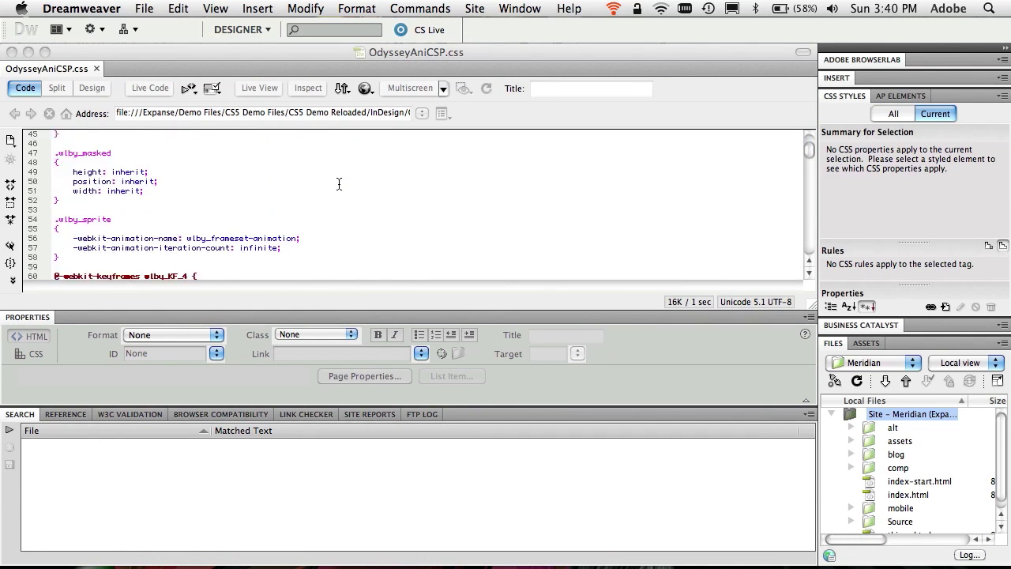
{"action": "scroll", "coordinate": [339, 184], "scroll_direction": "up", "scroll_amount": 6}
{"action": "scroll", "coordinate": [338, 184], "scroll_direction": "up", "scroll_amount": 10}
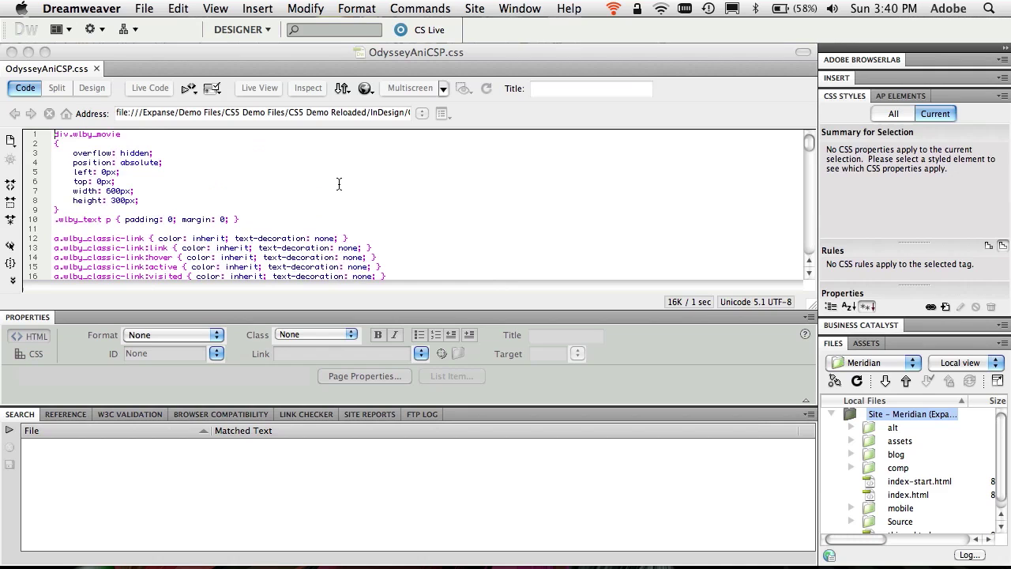
{"action": "left_click", "coordinate": [346, 184]}
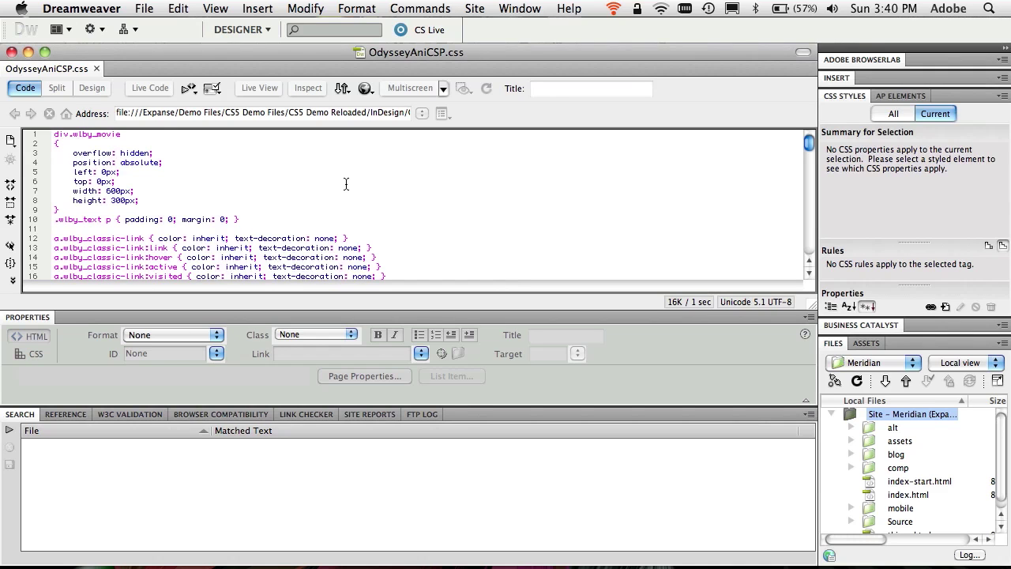
{"action": "key", "text": "super+f"}
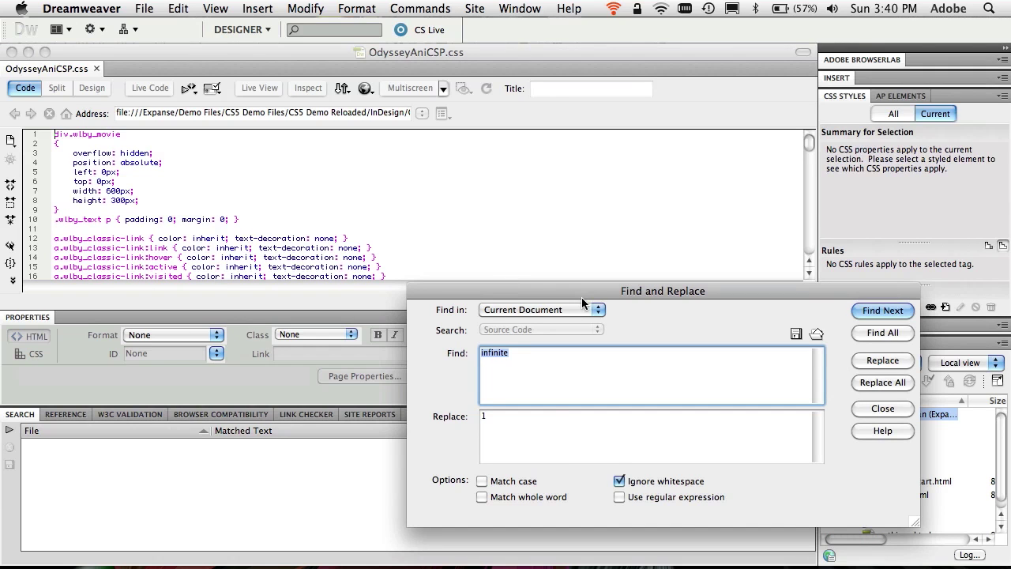
{"action": "left_click_drag", "start_coordinate": [586, 292], "coordinate": [326, 138]}
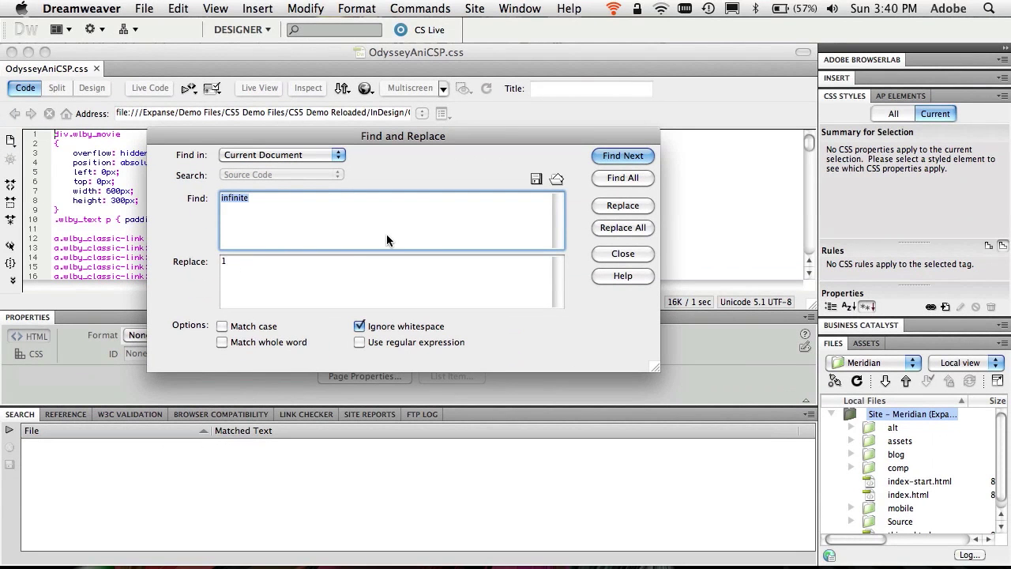
{"action": "left_click", "coordinate": [620, 229]}
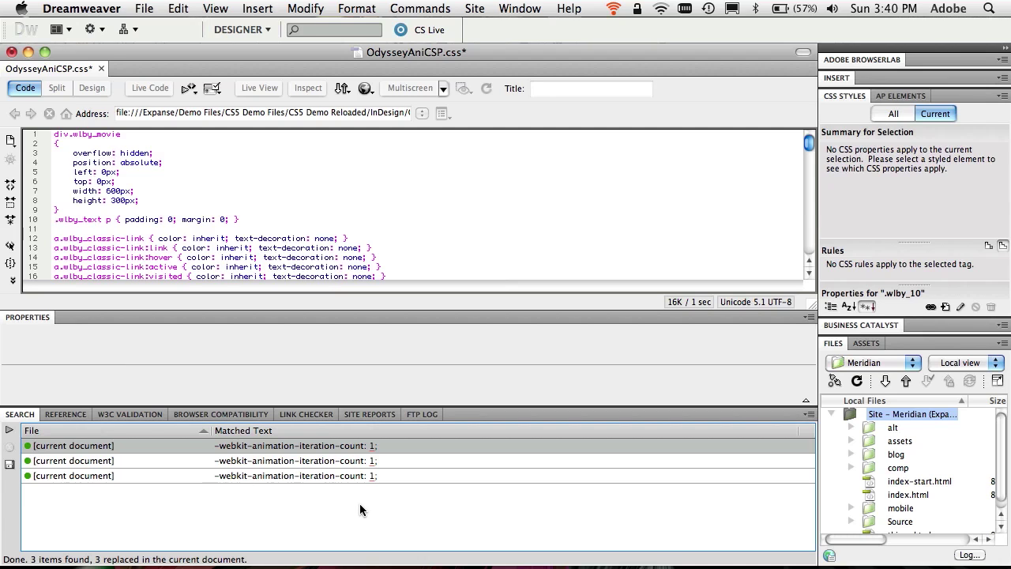
Step: Save and close OdysseyAniCSP.css, returning to the OdysseyHTML5CSP folder
{"action": "key", "text": "cmd+s"}
{"action": "key", "text": "super+w"}
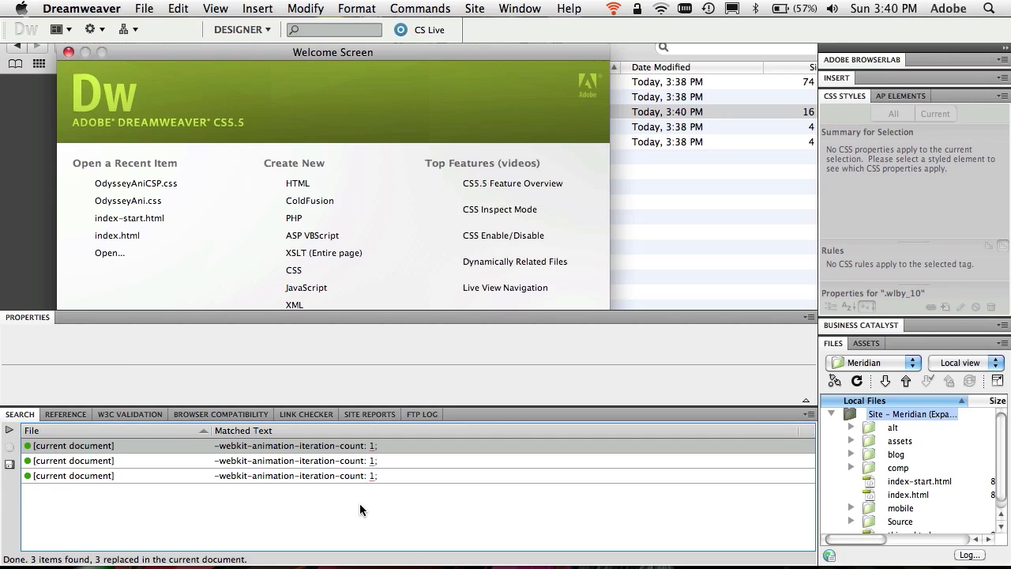
{"action": "key", "text": "super+Tab"}
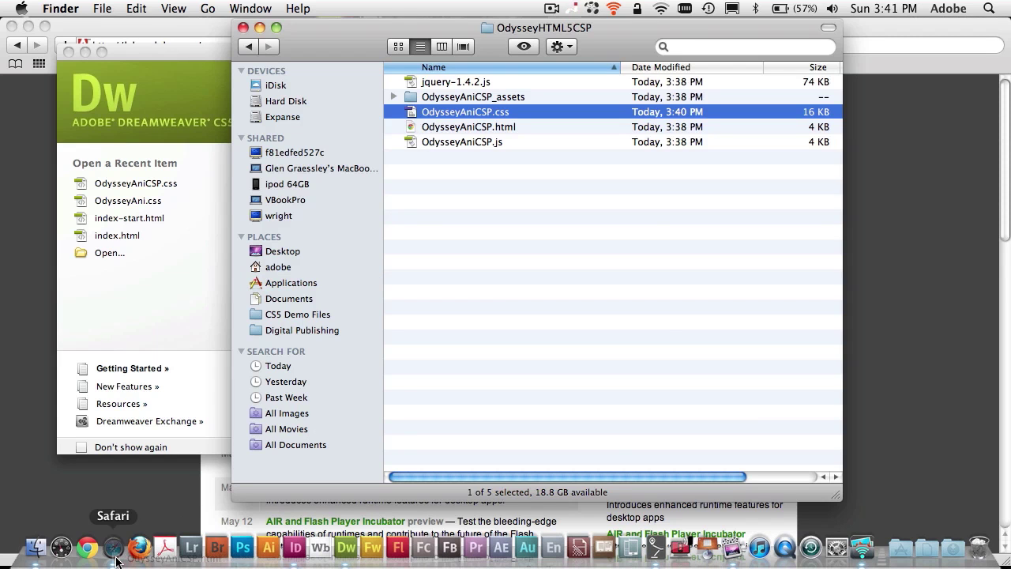
Step: Watch OdysseyAniCSP.html play once in Safari, then return to InDesign
{"action": "left_click", "coordinate": [113, 546]}
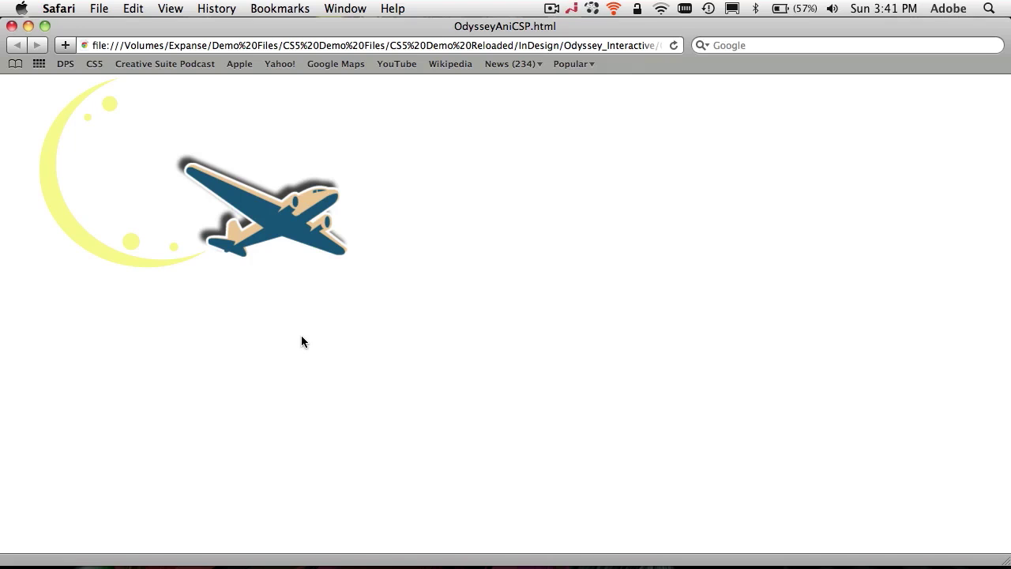
{"action": "key", "text": "super+Tab"}
{"action": "key", "text": "super+Tab"}
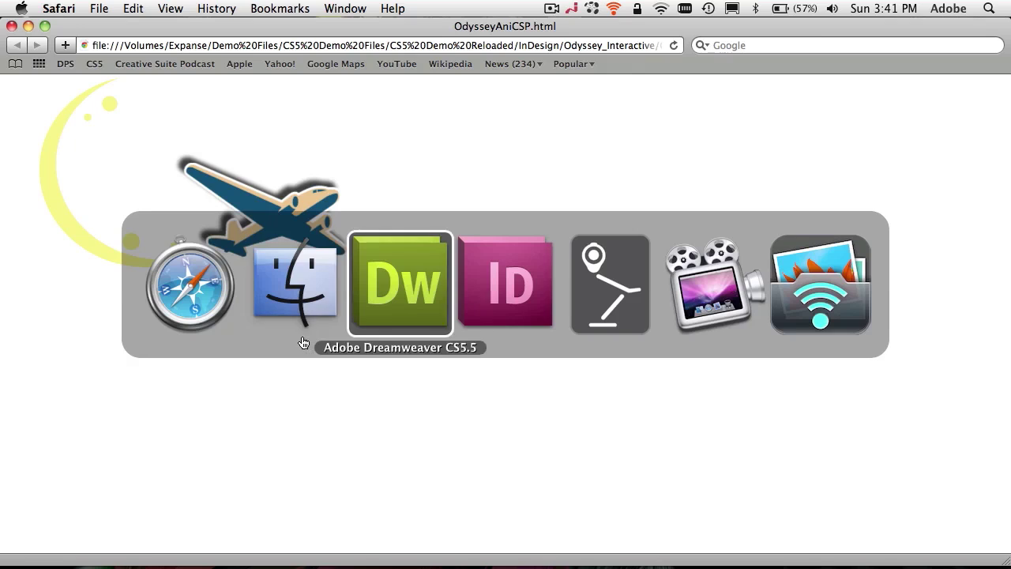
{"action": "key", "text": "super+Tab"}
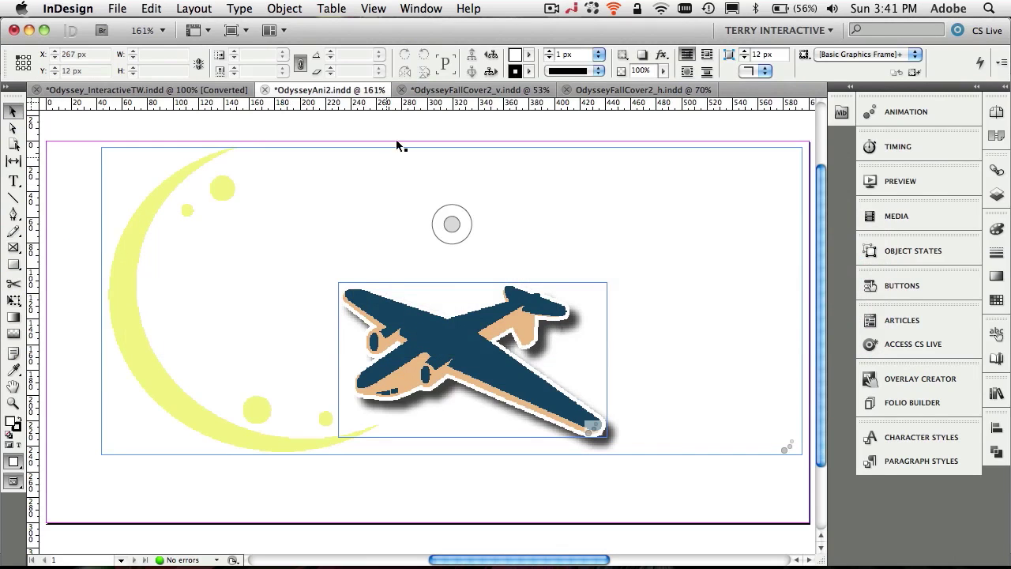
Step: On OdysseyFallCover2_v, draw an empty rectangle frame across the cover's upper photo area
{"action": "left_click", "coordinate": [446, 91]}
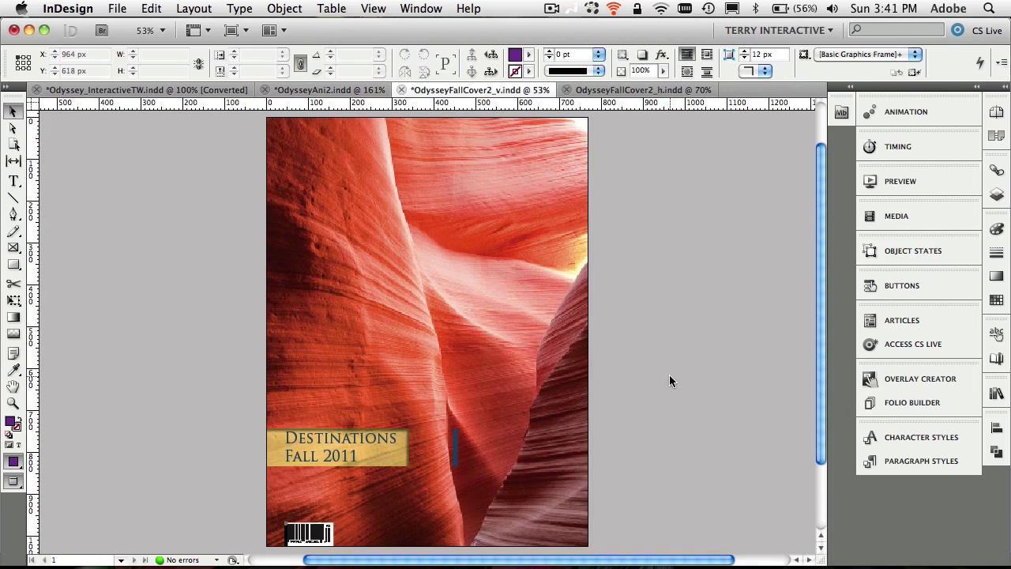
{"action": "left_click", "coordinate": [13, 249]}
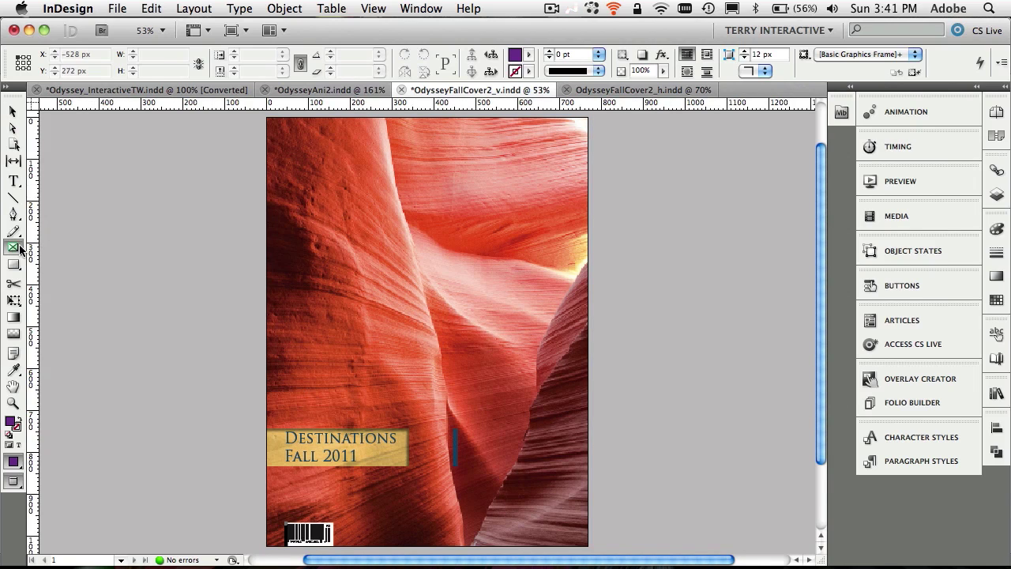
{"action": "left_click_drag", "start_coordinate": [288, 174], "coordinate": [574, 326]}
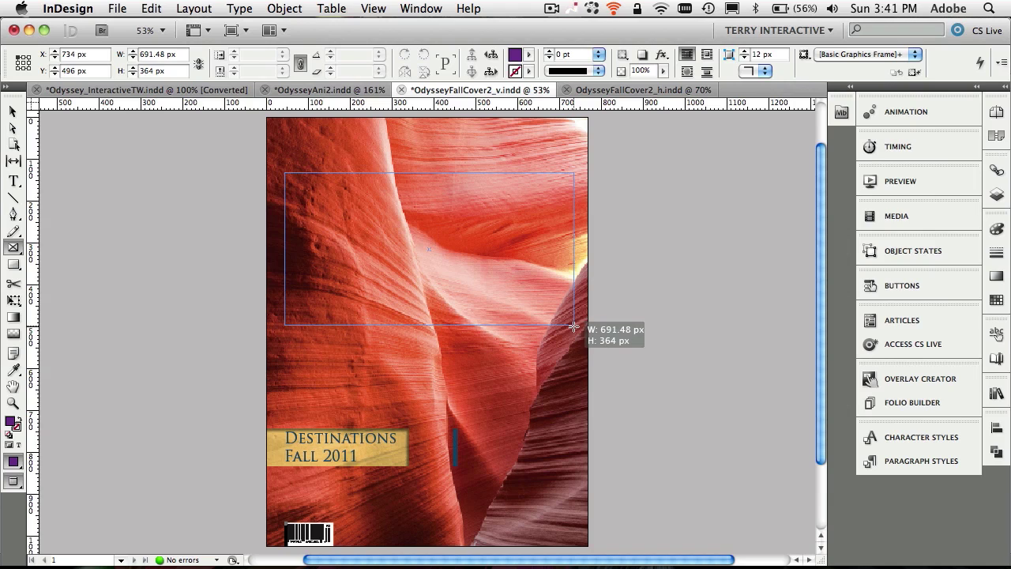
{"action": "left_click_drag", "start_coordinate": [573, 325], "coordinate": [574, 327]}
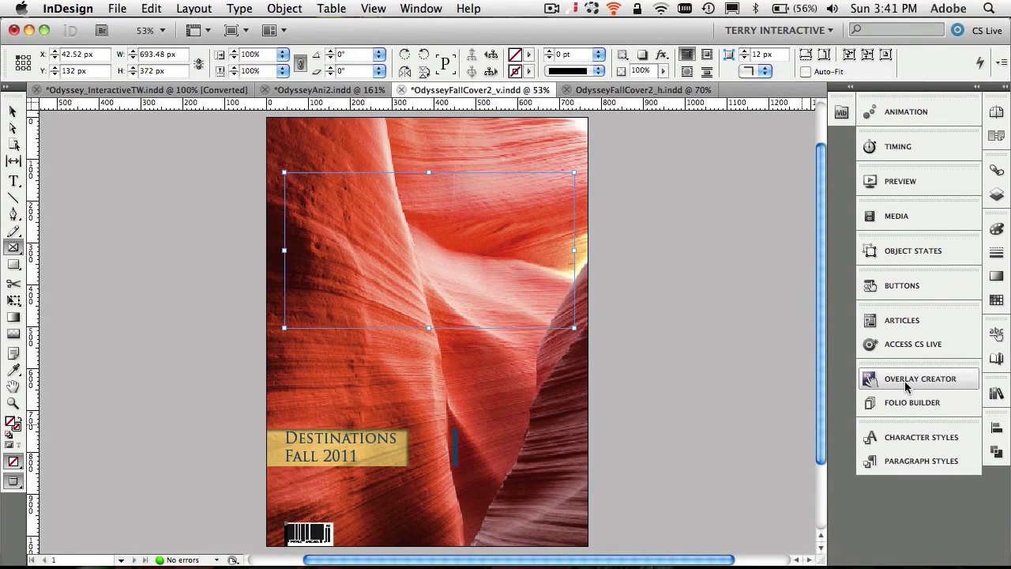
{"action": "left_click", "coordinate": [906, 383]}
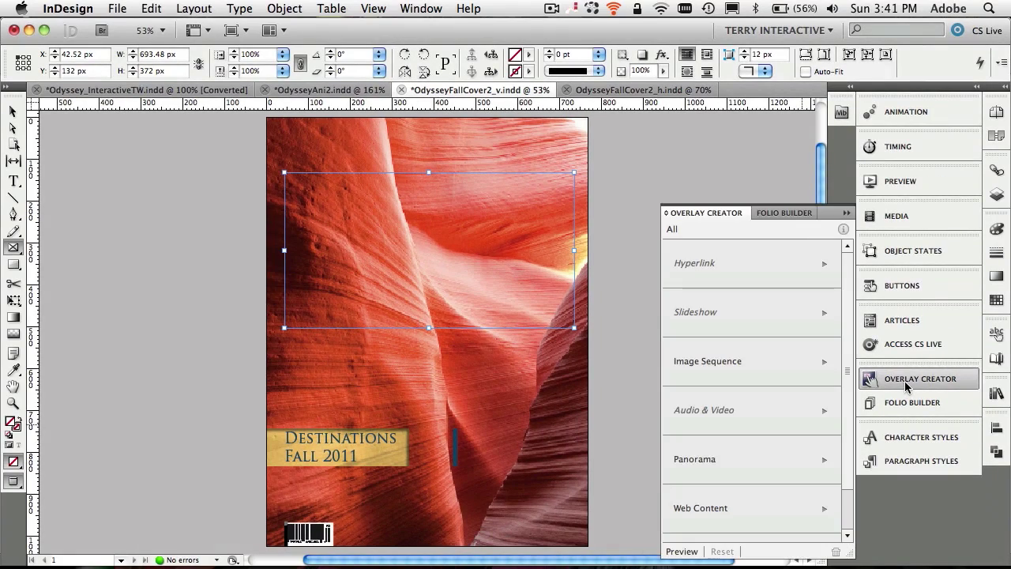
Step: Make the frame a Web Content overlay linked to OdysseyHTML5CSP/OdysseyAniCSP.html
{"action": "left_click", "coordinate": [760, 523]}
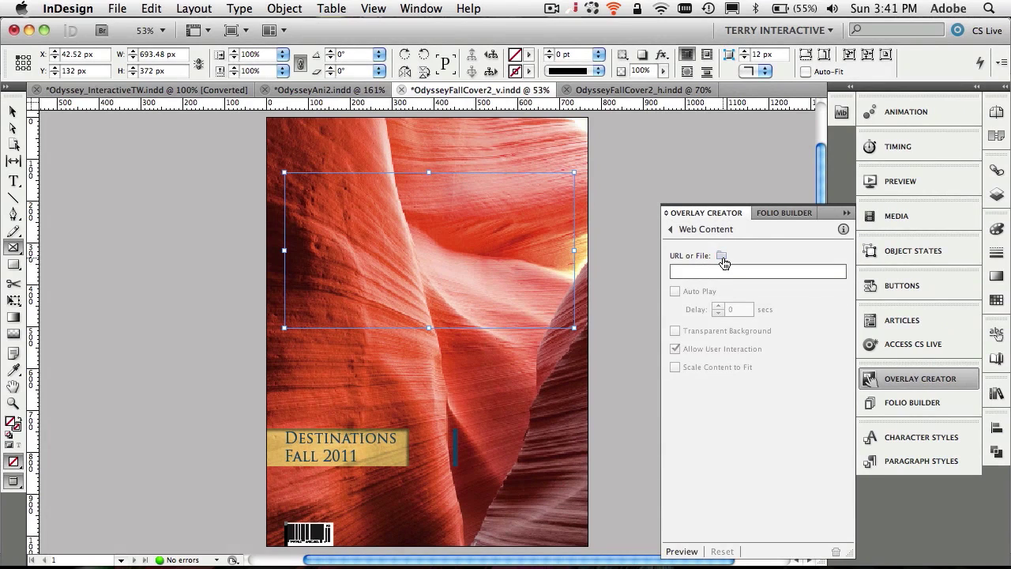
{"action": "left_click", "coordinate": [720, 255]}
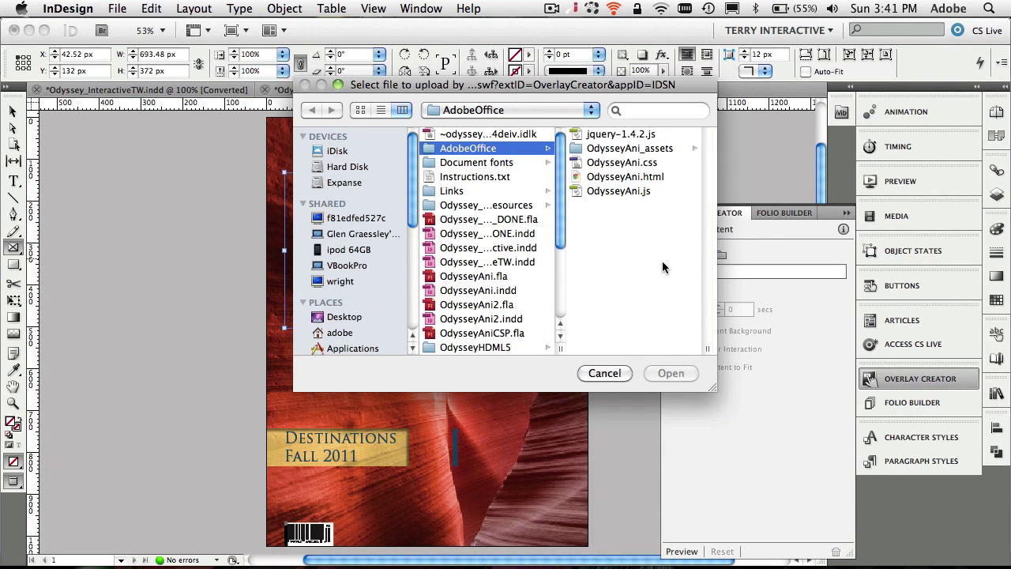
{"action": "left_click", "coordinate": [474, 110]}
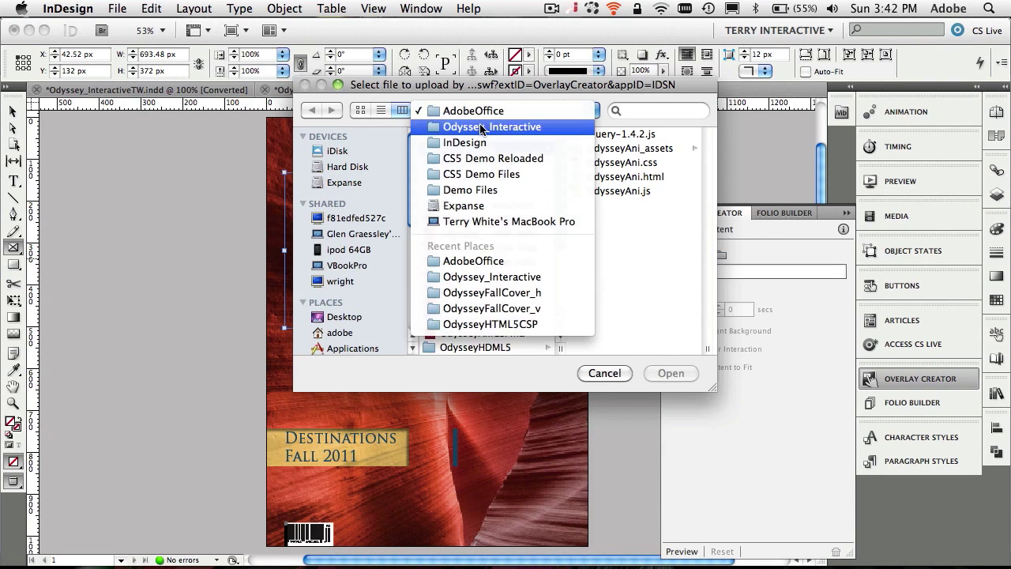
{"action": "left_click", "coordinate": [483, 128]}
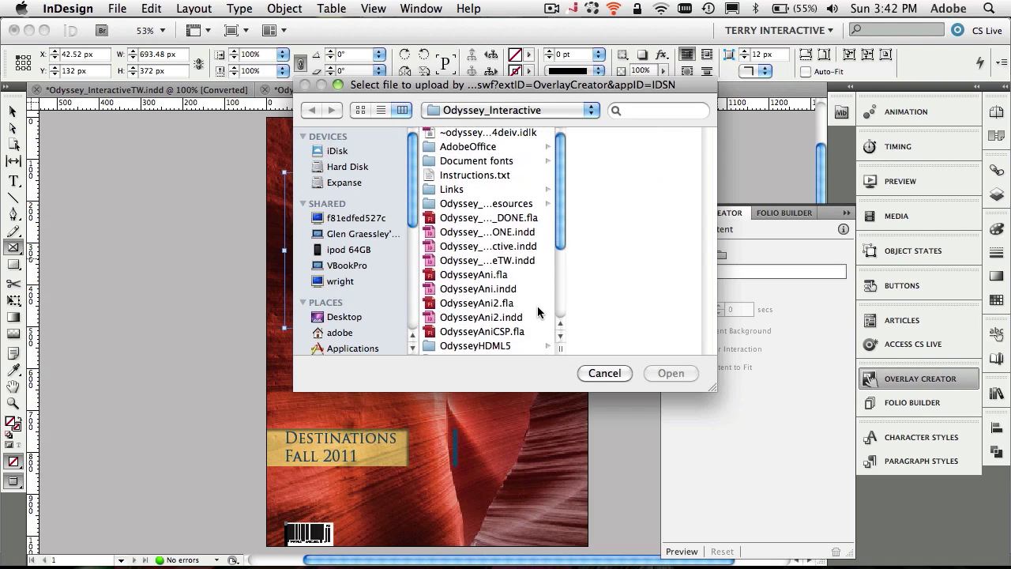
{"action": "scroll", "coordinate": [538, 311], "scroll_direction": "down", "scroll_amount": 1}
{"action": "scroll", "coordinate": [538, 311], "scroll_direction": "down", "scroll_amount": 4}
{"action": "left_click", "coordinate": [519, 301]}
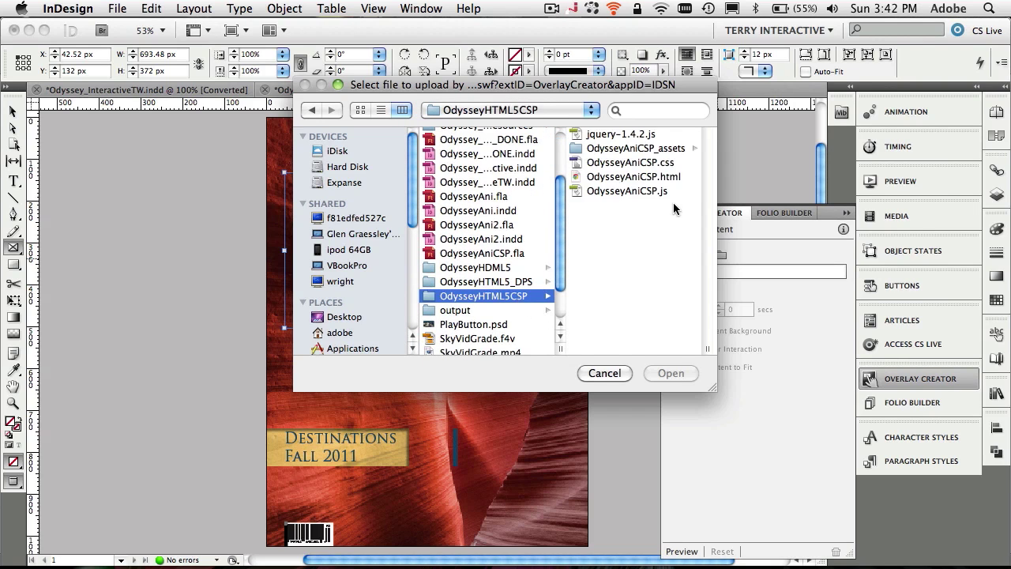
{"action": "left_click", "coordinate": [669, 180]}
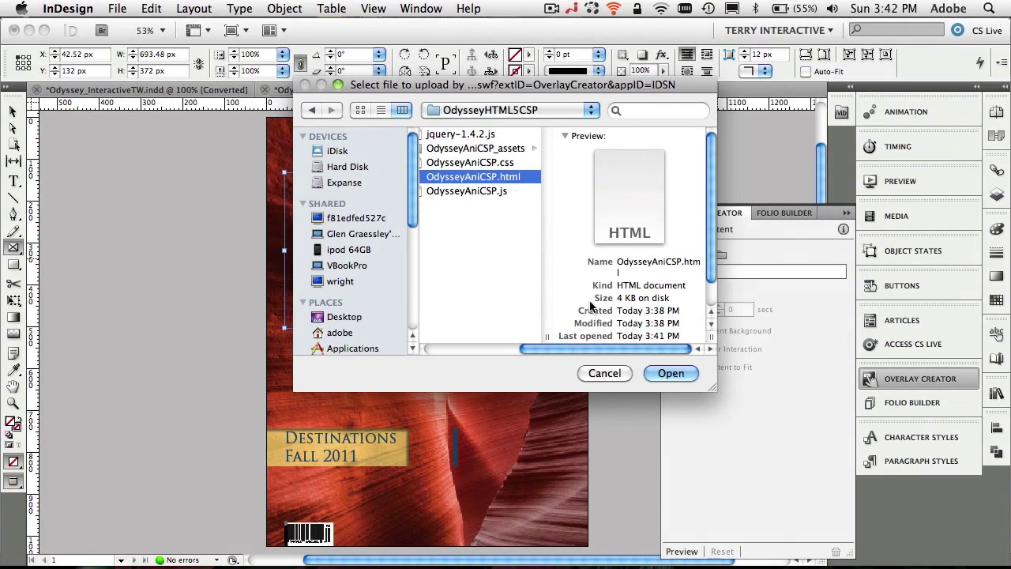
{"action": "left_click", "coordinate": [671, 373]}
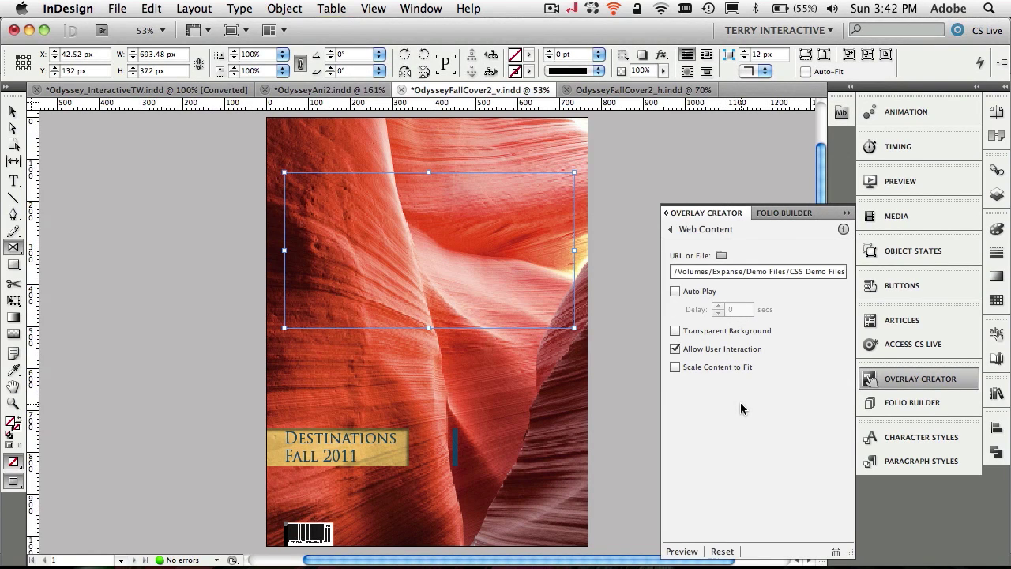
Step: Turn on Auto Play with a 1.25 s delay and Transparent Background; disable Allow User Interaction
{"action": "left_click", "coordinate": [675, 291]}
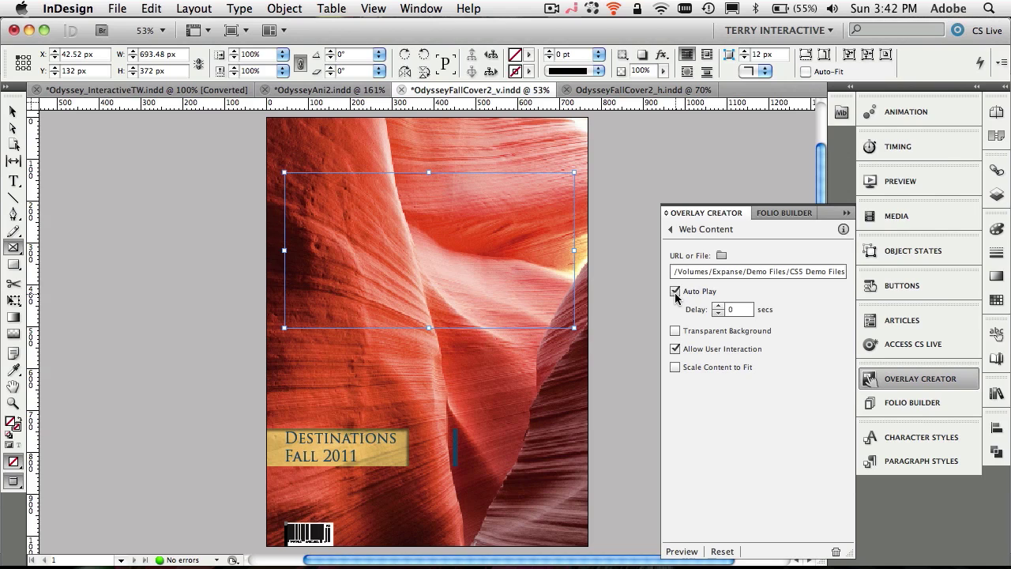
{"action": "left_click", "coordinate": [717, 305]}
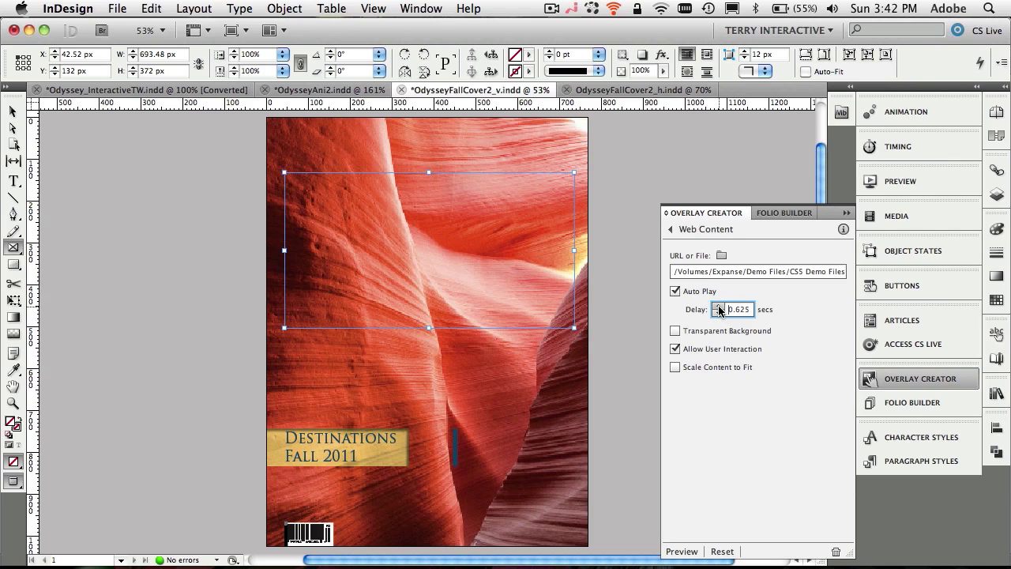
{"action": "left_click", "coordinate": [718, 305]}
{"action": "left_click", "coordinate": [718, 305]}
{"action": "left_click", "coordinate": [718, 306]}
{"action": "left_click", "coordinate": [718, 306]}
{"action": "left_click", "coordinate": [691, 332]}
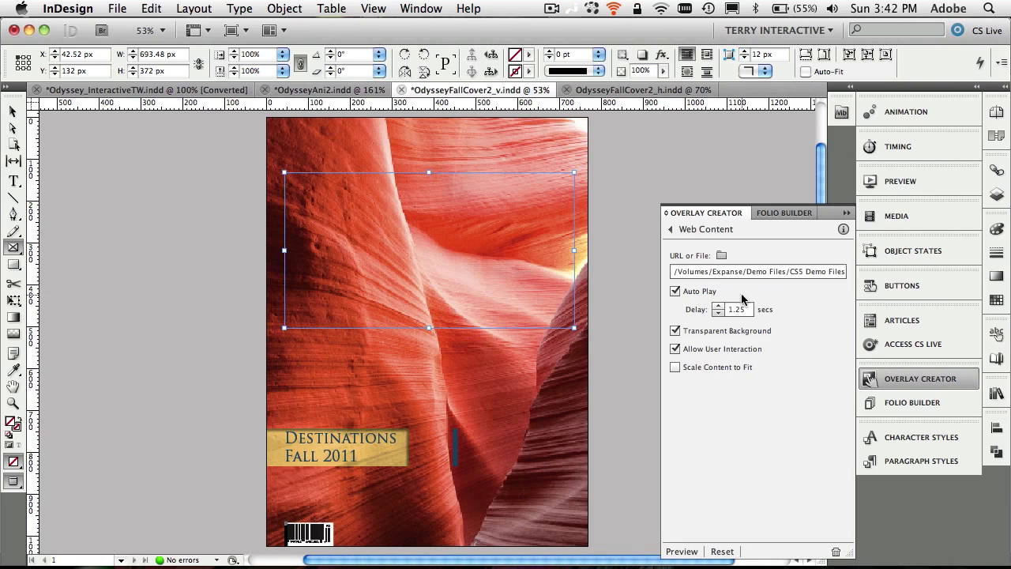
{"action": "left_click", "coordinate": [675, 349]}
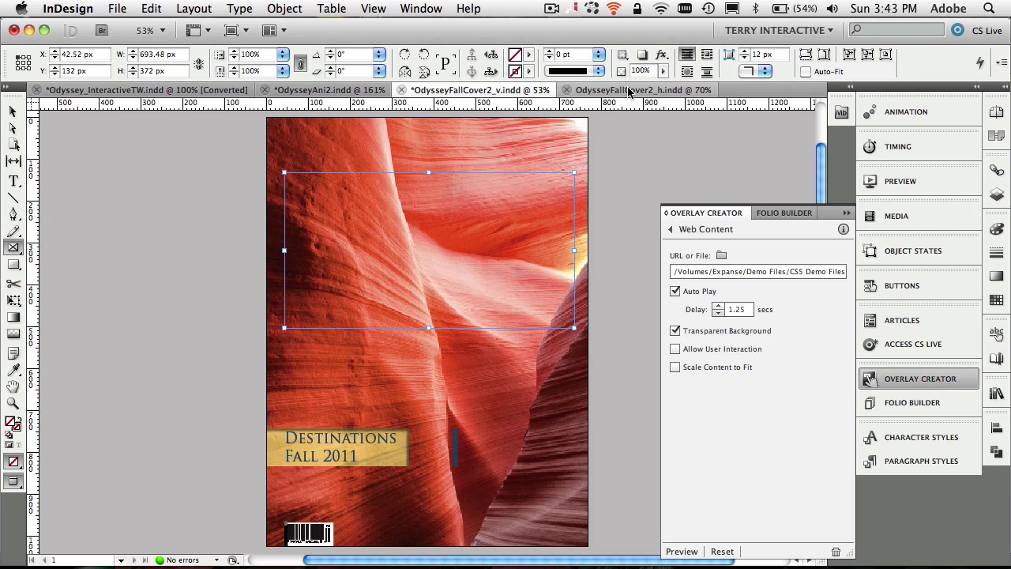
Step: On OdysseyFallCover2_h, select the web content frame and open the Odyssey Evolution Tour folio
{"action": "left_click", "coordinate": [630, 93]}
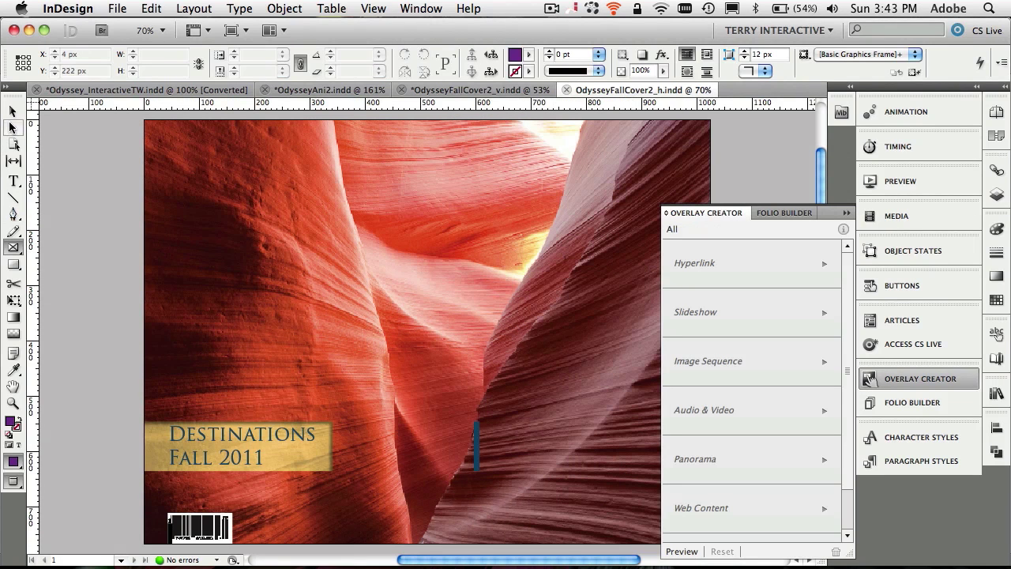
{"action": "left_click", "coordinate": [11, 114]}
{"action": "left_click", "coordinate": [396, 278]}
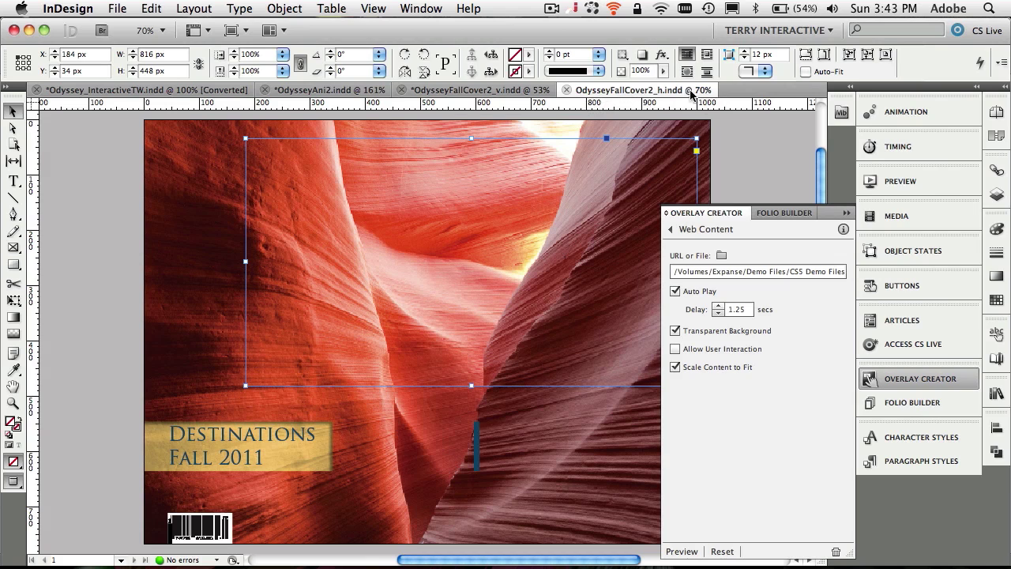
{"action": "left_click", "coordinate": [776, 211]}
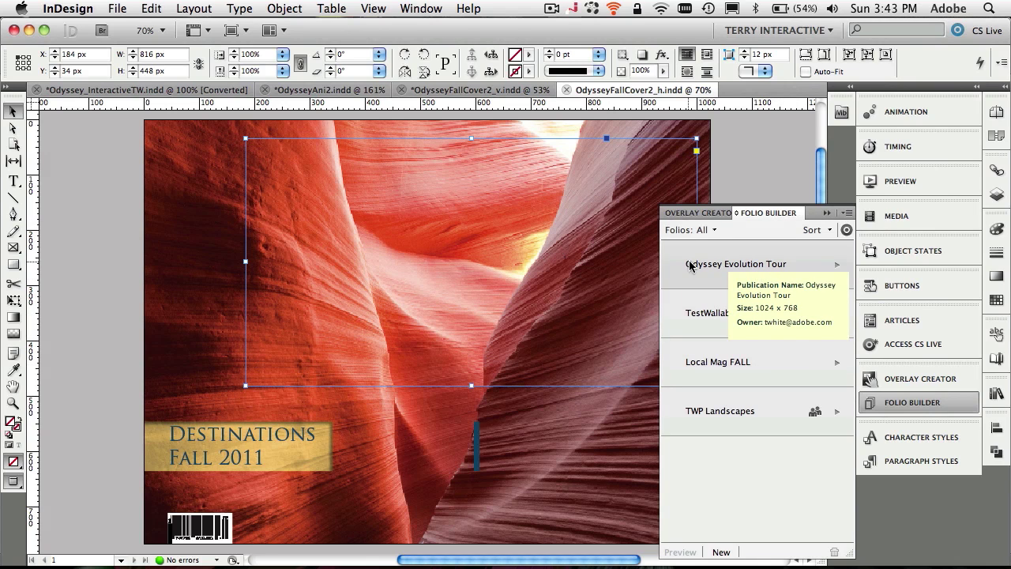
{"action": "left_click", "coordinate": [834, 270]}
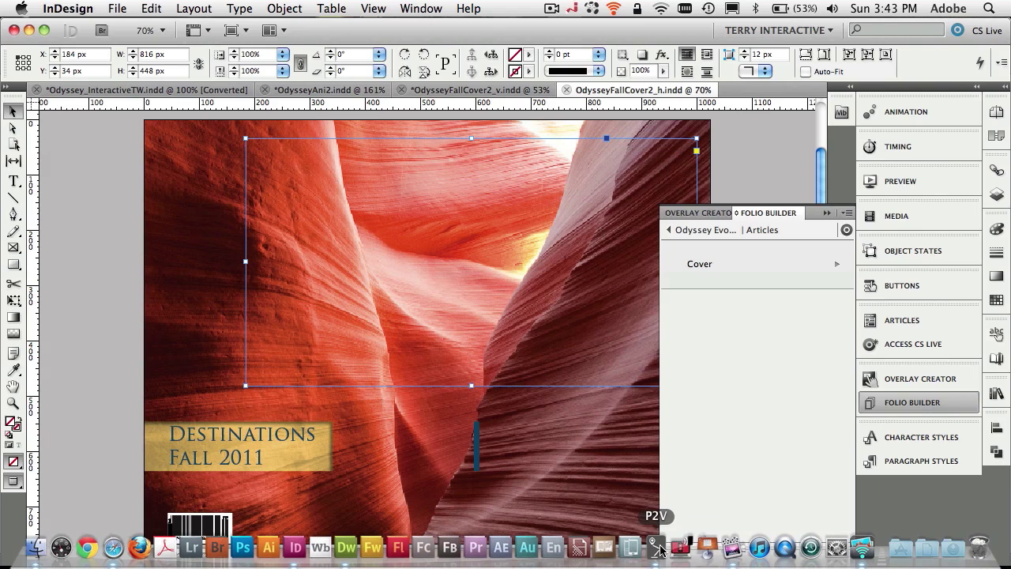
Step: Launch P2V from the Dock and show the iPad camera feed full screen
{"action": "left_click", "coordinate": [656, 546]}
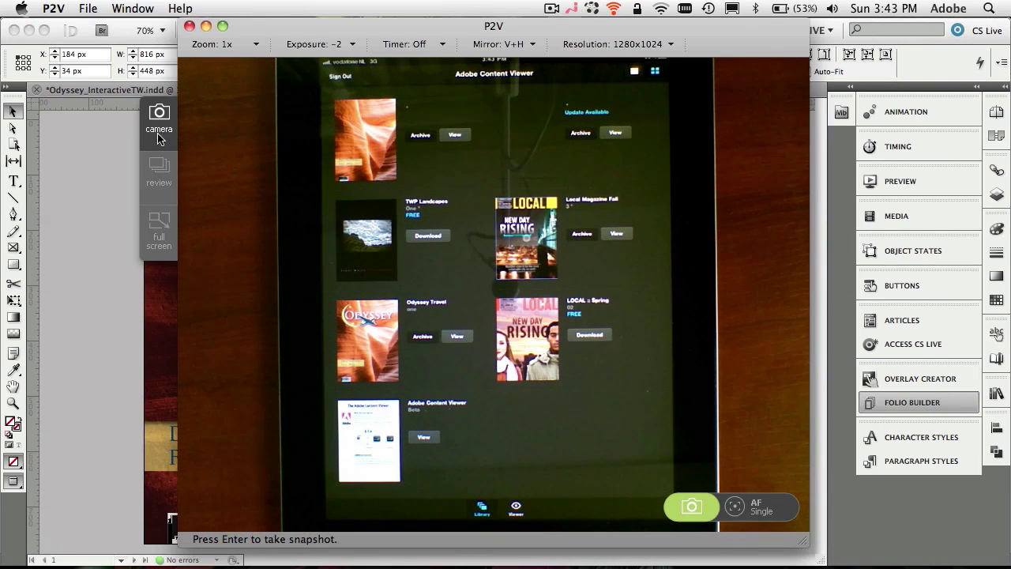
{"action": "left_click", "coordinate": [159, 236]}
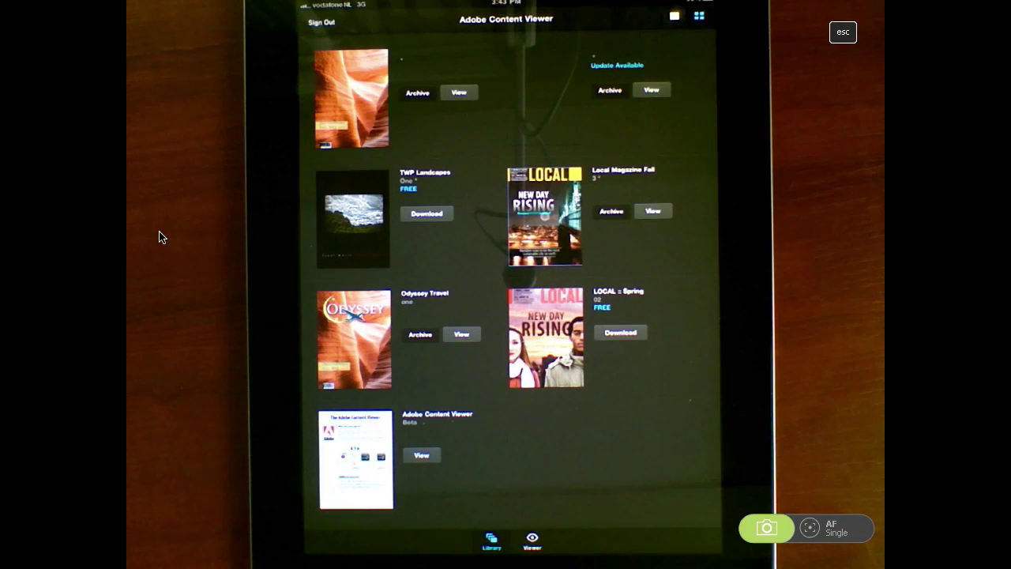